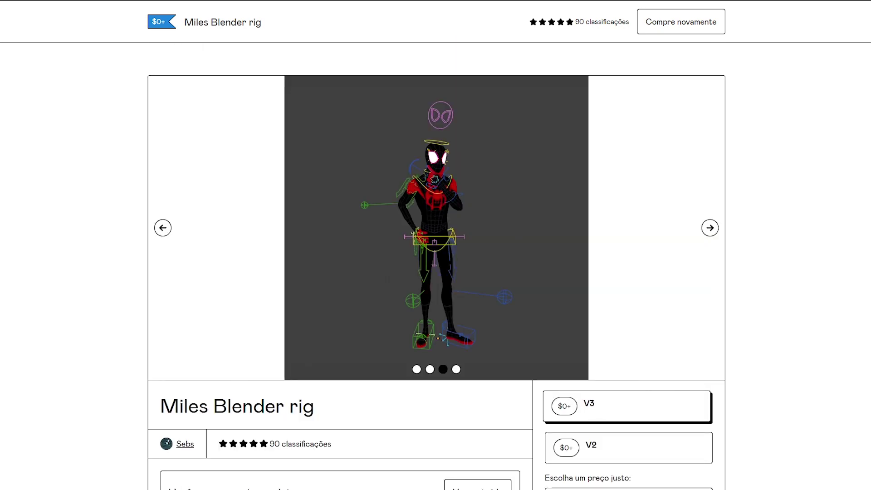
Orbit the default cube to a corner view and enter the query 'a high and nice building on blender tutorial for noobs'
scroll(435, 245, down, 3)
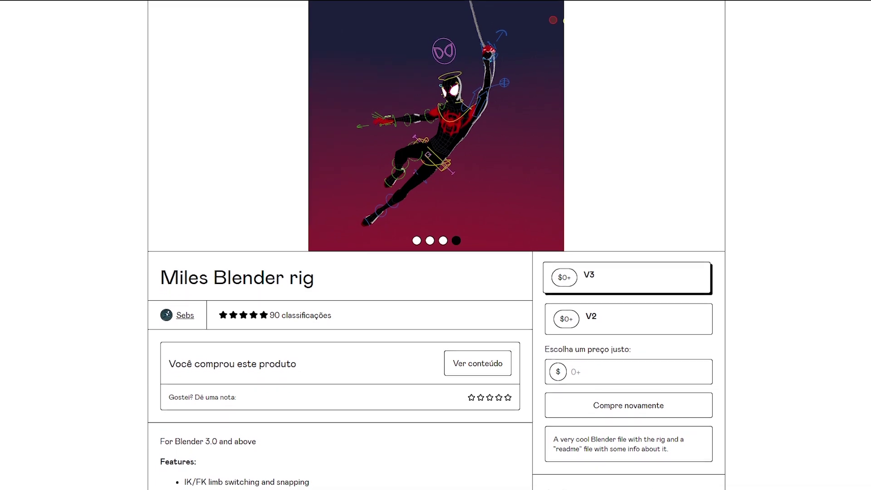
scroll(436, 245, down, 3)
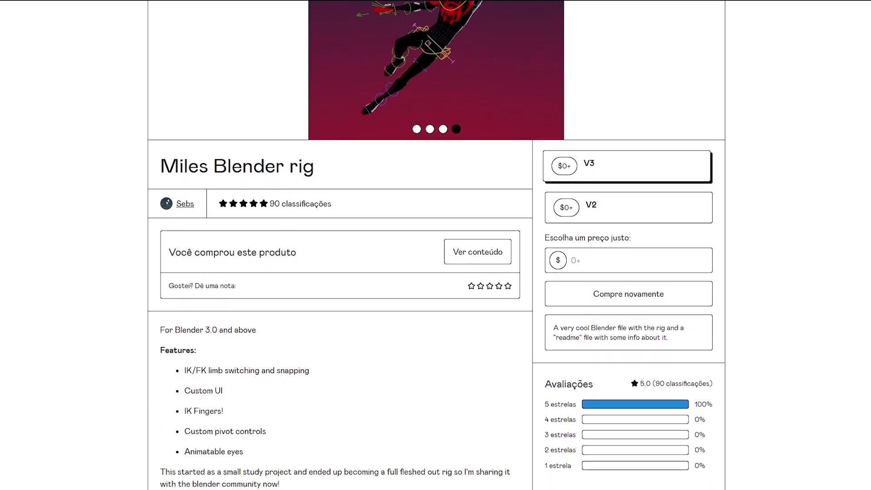
scroll(436, 245, down, 3)
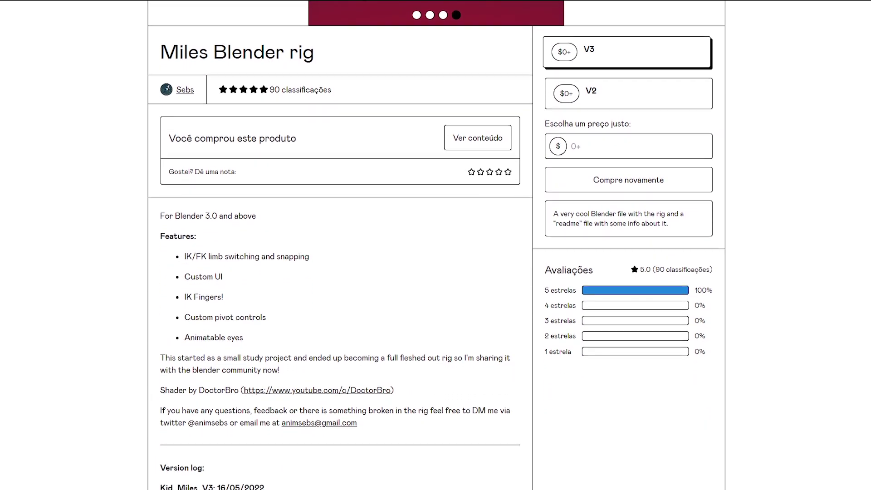
scroll(436, 245, down, 3)
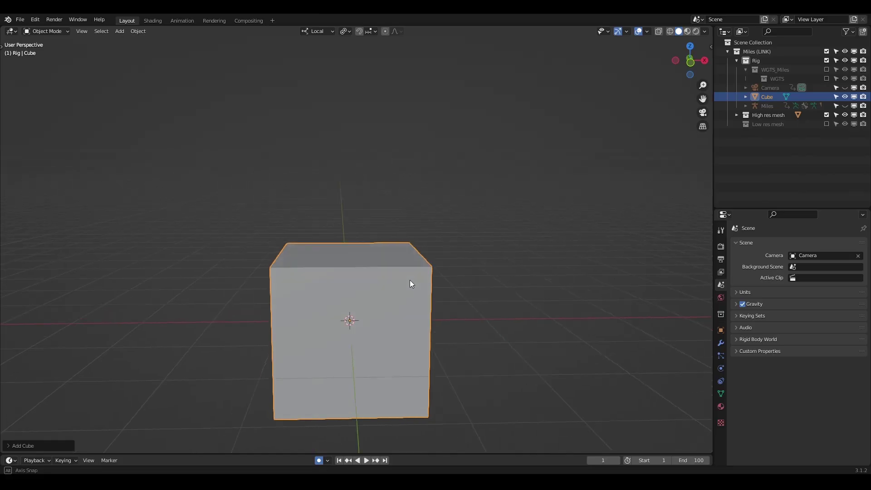
mouse_move(409, 280)
mouse_down()
mouse_move(460, 260)
mouse_move(407, 272)
mouse_move(414, 276)
mouse_up()
drag(529, 301, 508, 312)
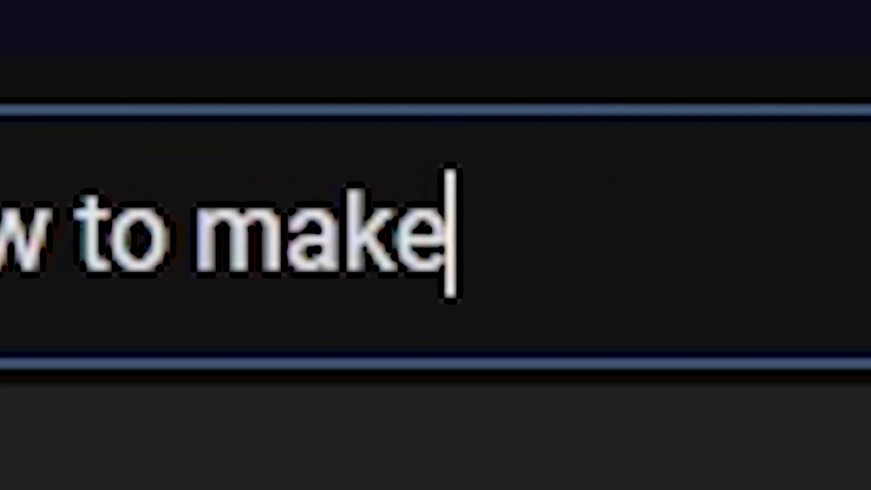
text(a high and nice building on blender tutoria)
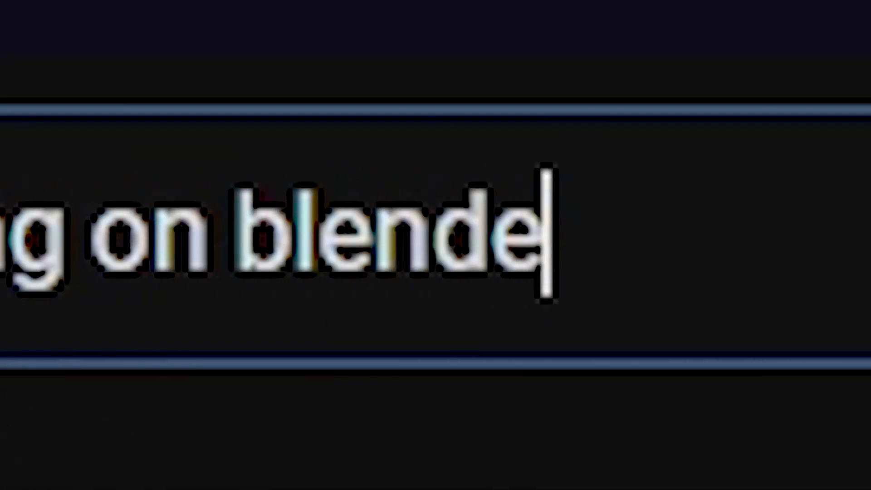
text(l for noobs)
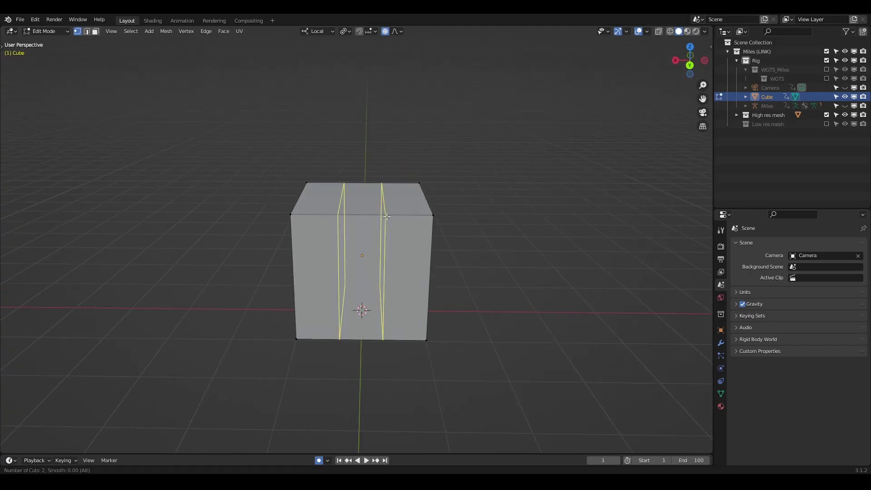
Add two vertical edge loops, extrude the window frame, and array it into a window strip
click(387, 216)
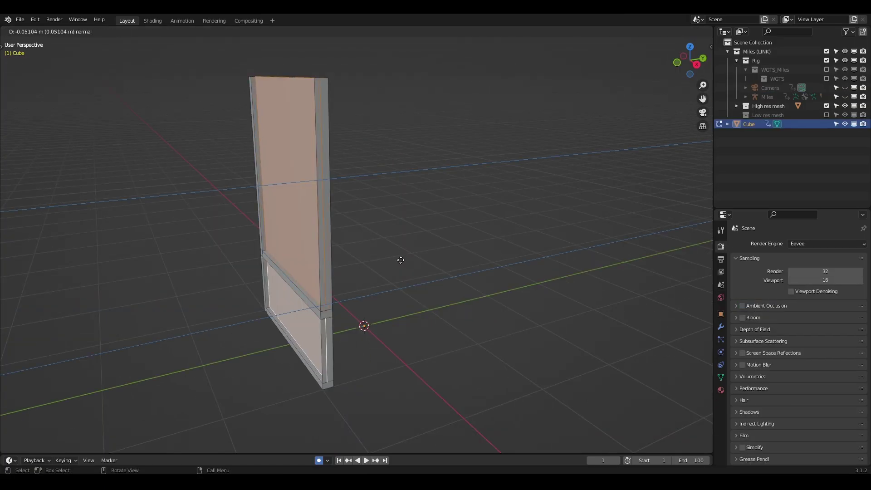
click(400, 260)
drag(400, 260, 526, 251)
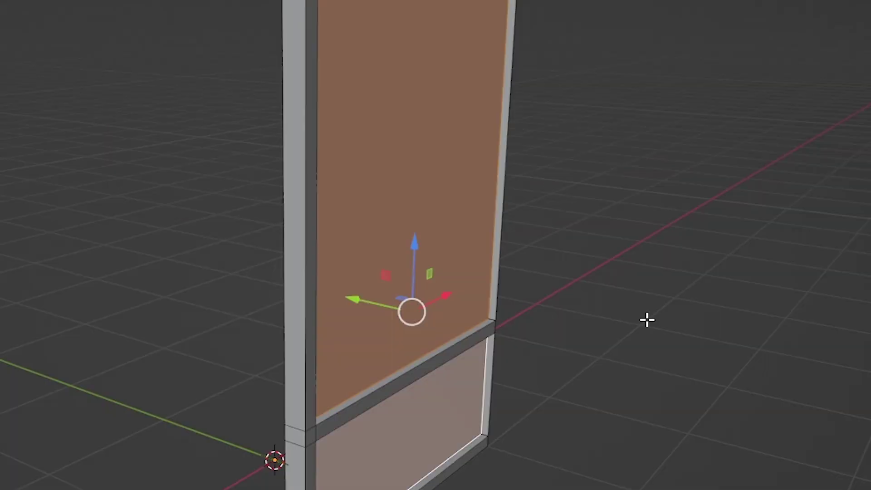
drag(646, 320, 669, 340)
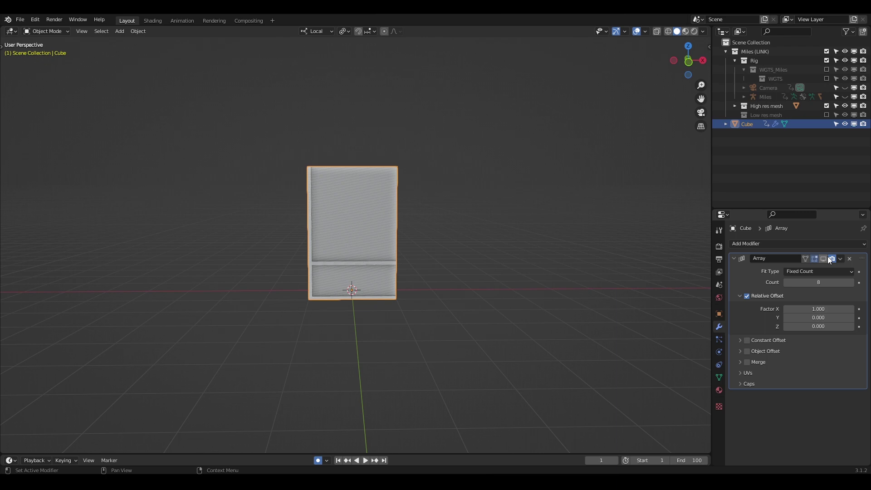
click(823, 258)
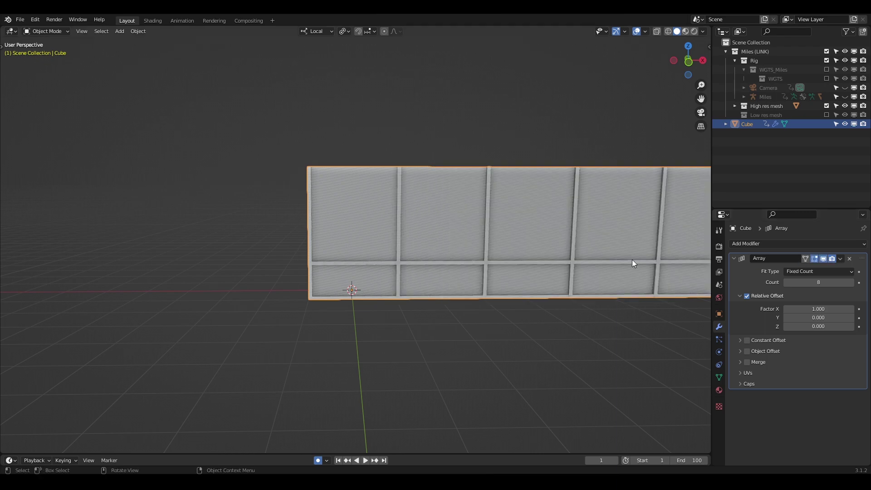
scroll(543, 246, down, 4)
mouse_move(544, 245)
mouse_down()
mouse_move(496, 244)
mouse_move(543, 238)
mouse_up()
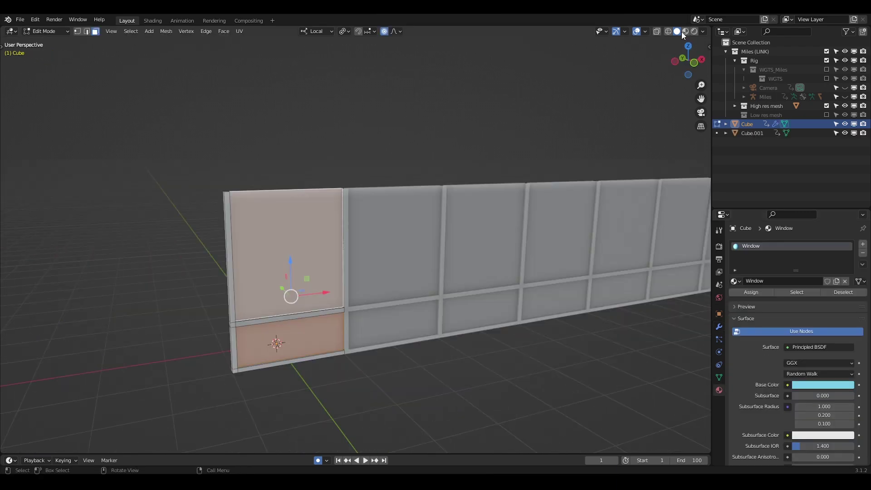
Switch to material preview and bevel the window frame edges
click(686, 32)
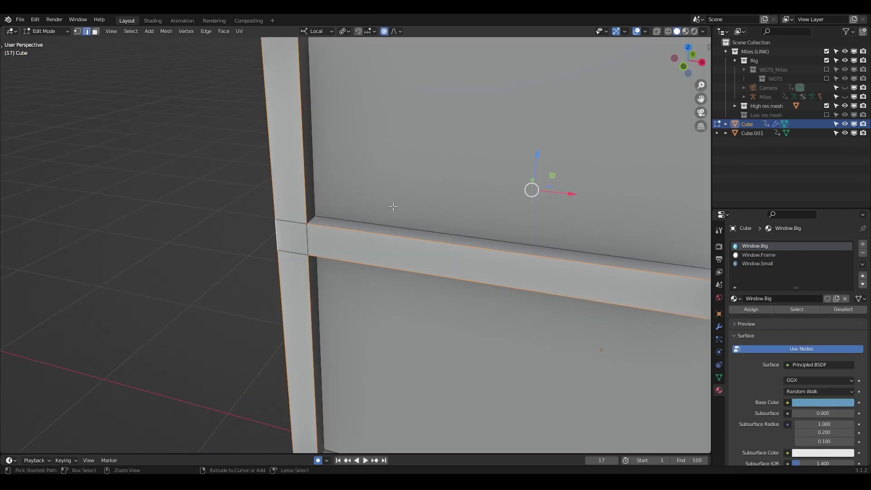
key(ctrl+b)
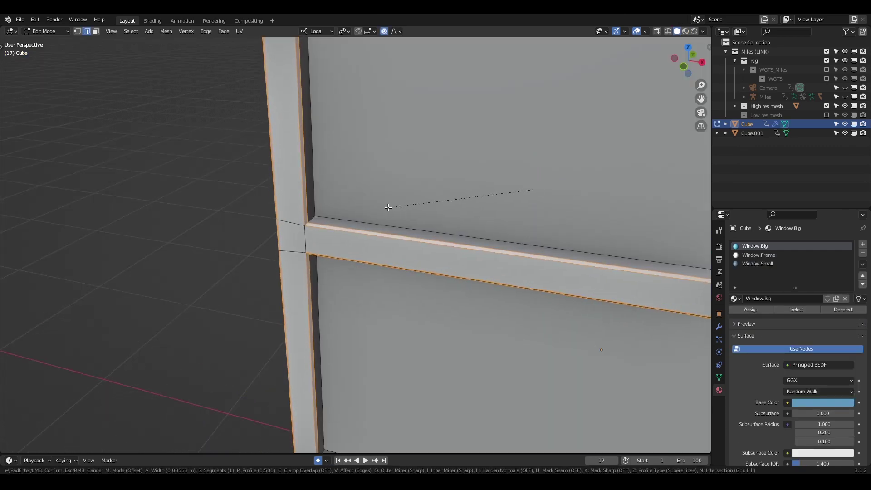
click(388, 208)
scroll(388, 208, down, 8)
Mirror the wall on Y to close the square and raise the Array count to stack floors
key(Tab)
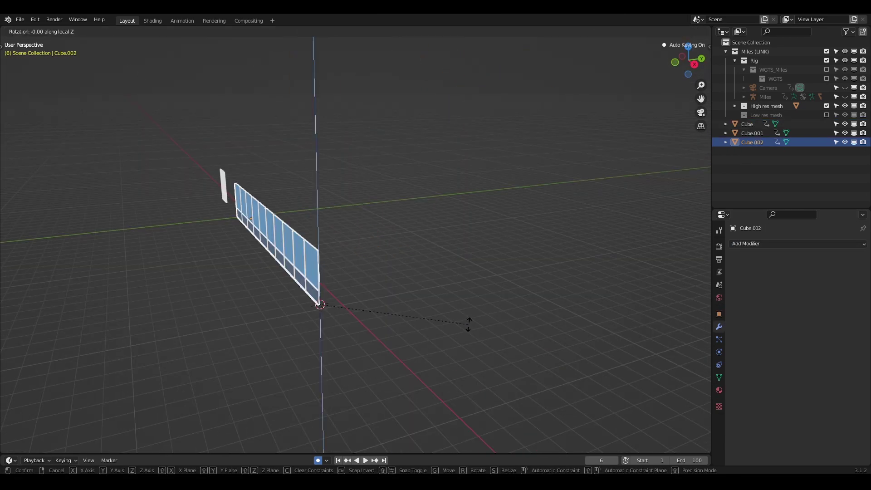
text(0)
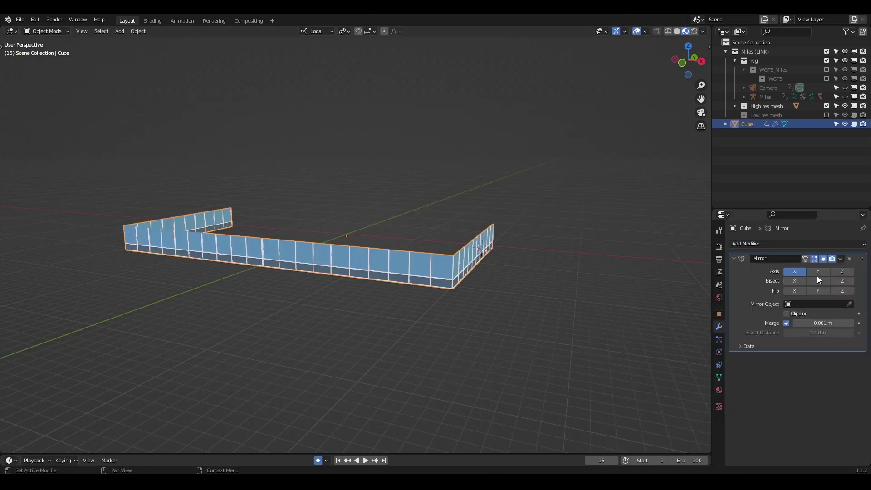
click(818, 271)
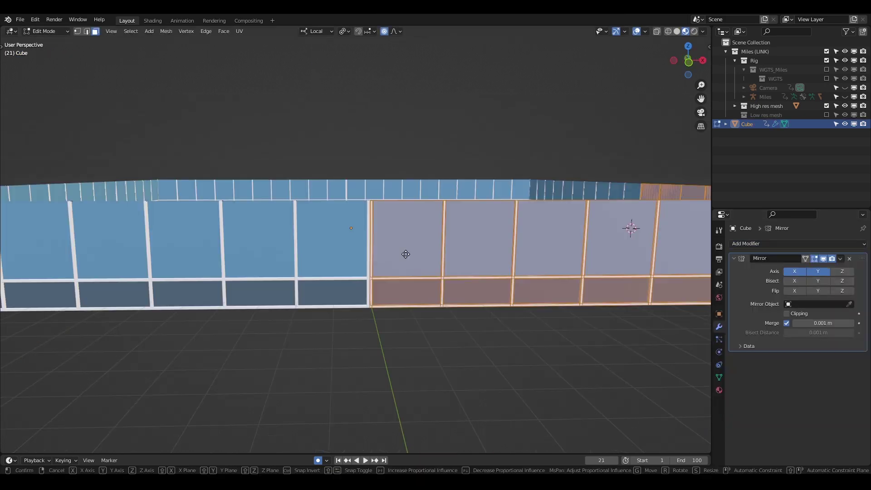
key(g)
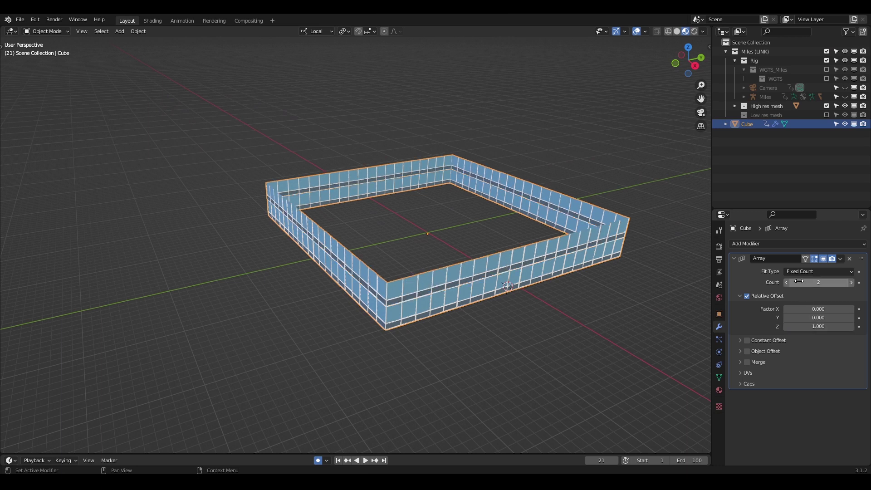
drag(818, 282, 849, 282)
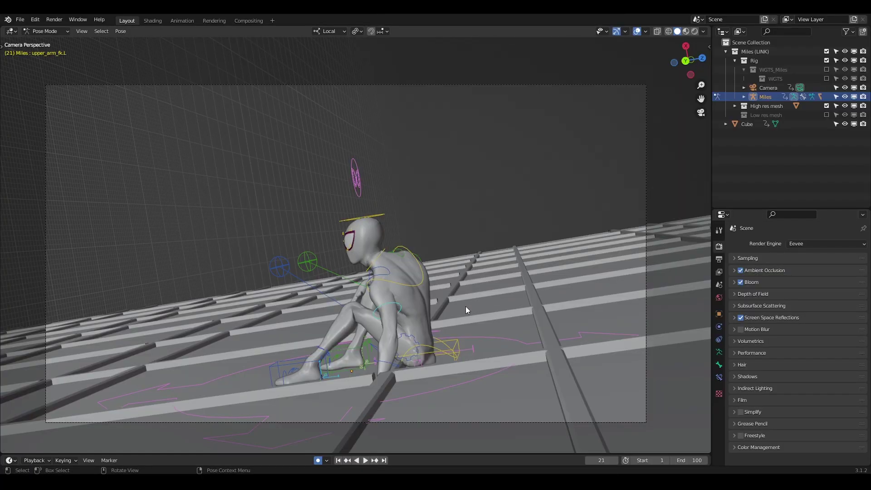
Rotate Miles's arm bone and turn the shoulder around its local X axis
key(r)
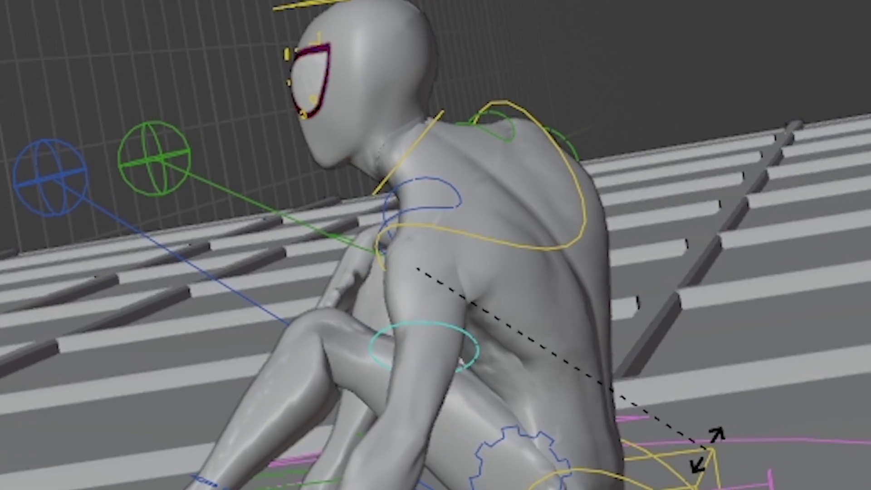
click(416, 271)
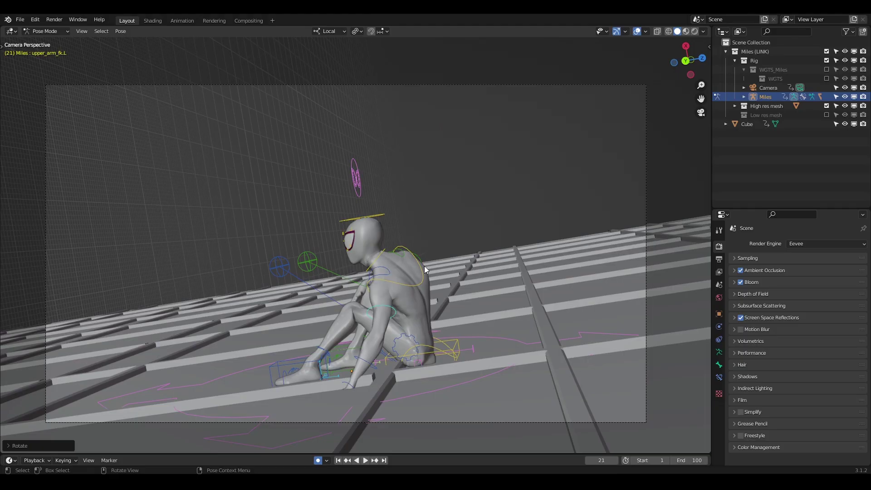
key(r)
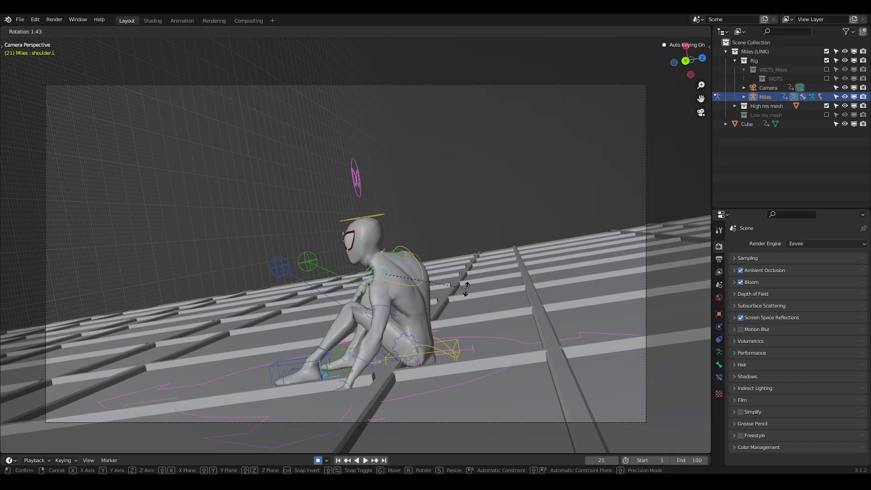
key(x)
key(x)
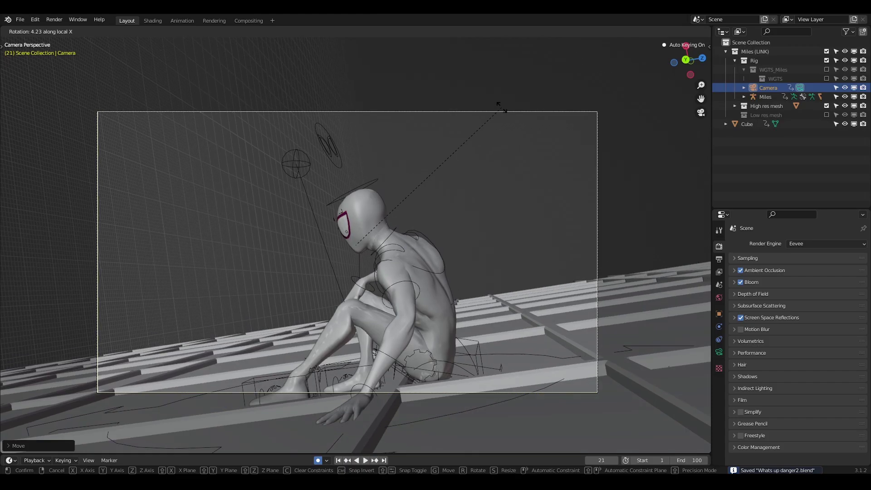
Reframe the camera, adjust the left forearm pose, and switch to Rendered shading
key(g)
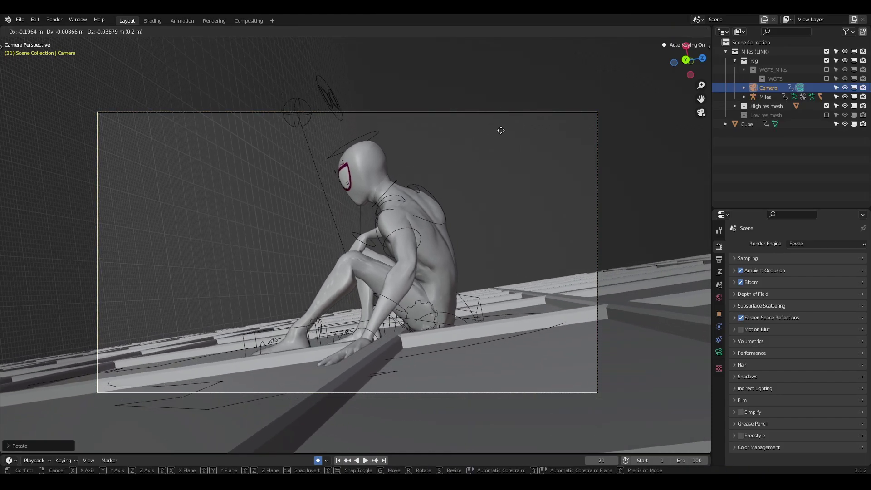
click(510, 143)
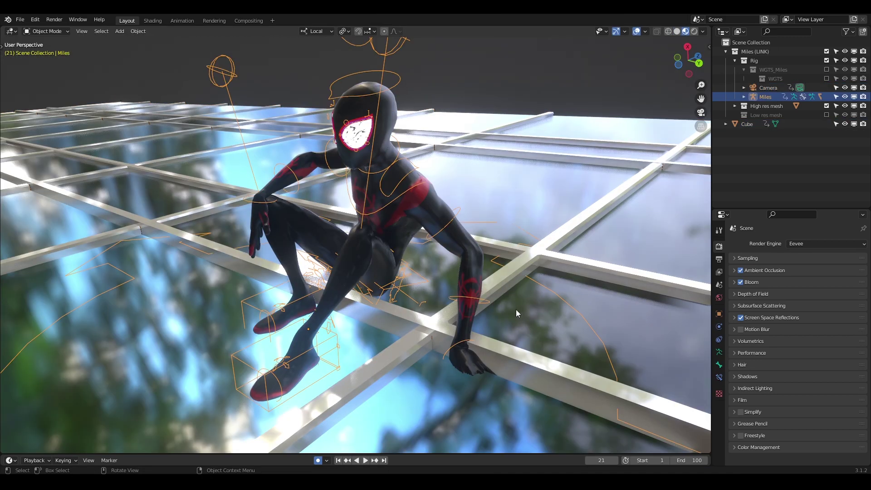
key(Return)
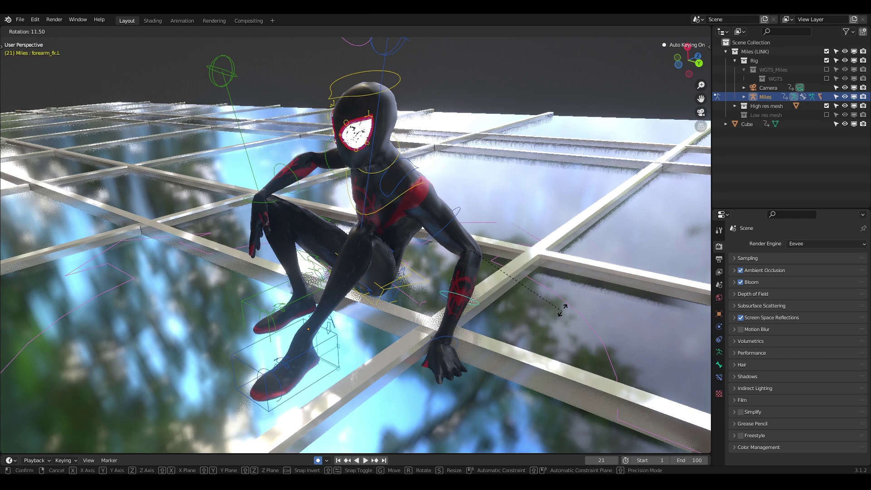
click(562, 308)
key(r)
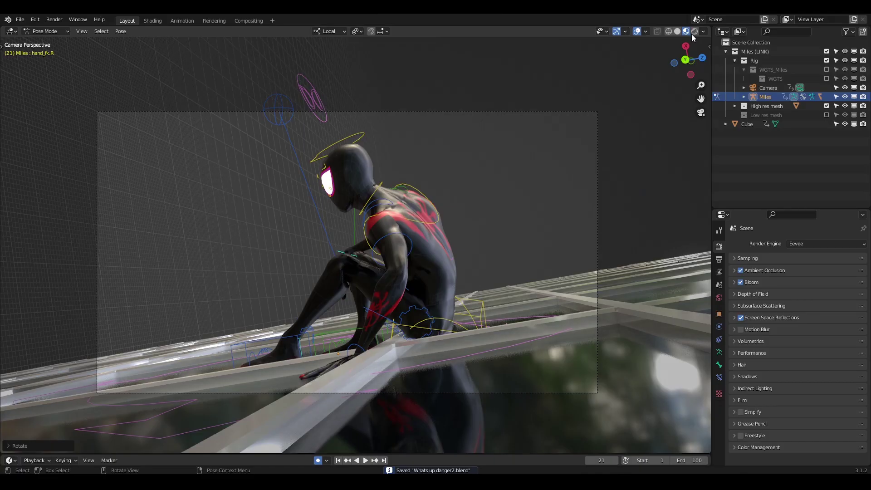
click(691, 34)
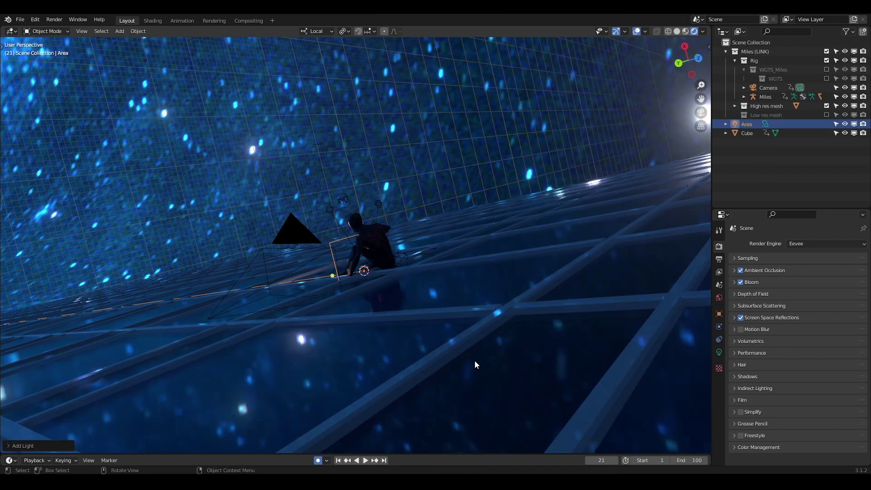
Scale the area light up around Miles and set the Sun's new angle
key(s)
click(448, 320)
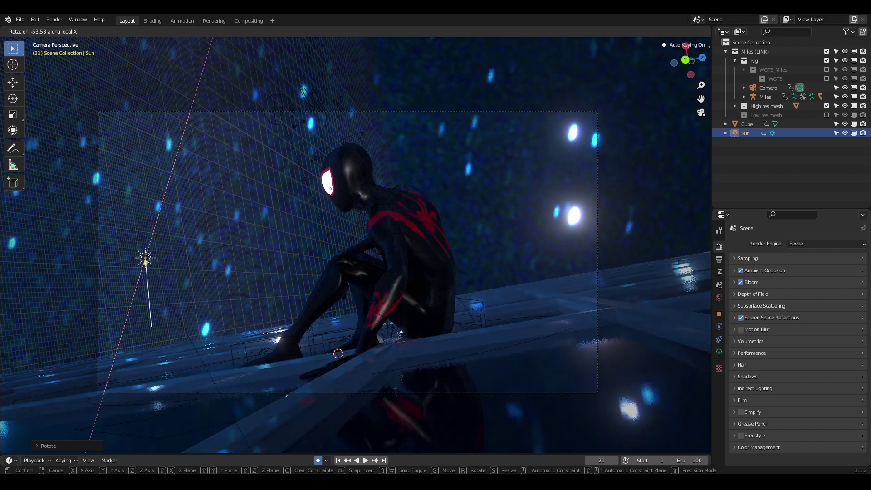
click(315, 100)
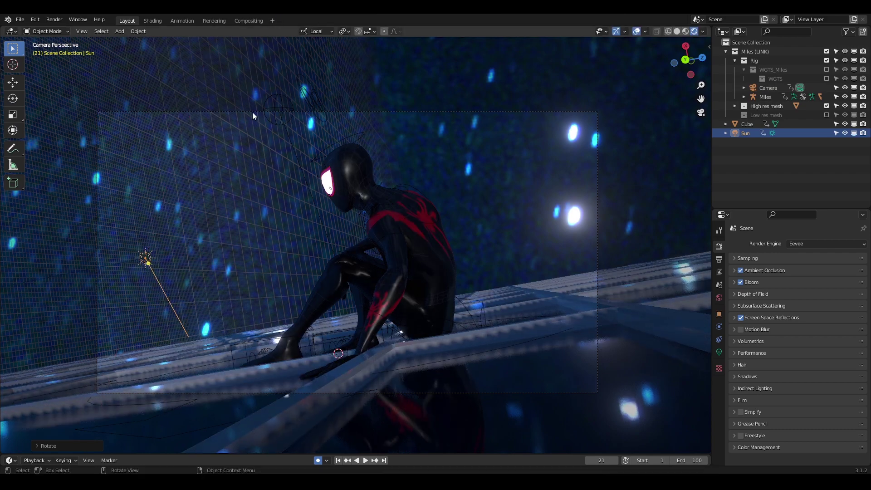
Move the Sun straight up along Z to its new height
key(g)
key(Escape)
key(g)
key(z)
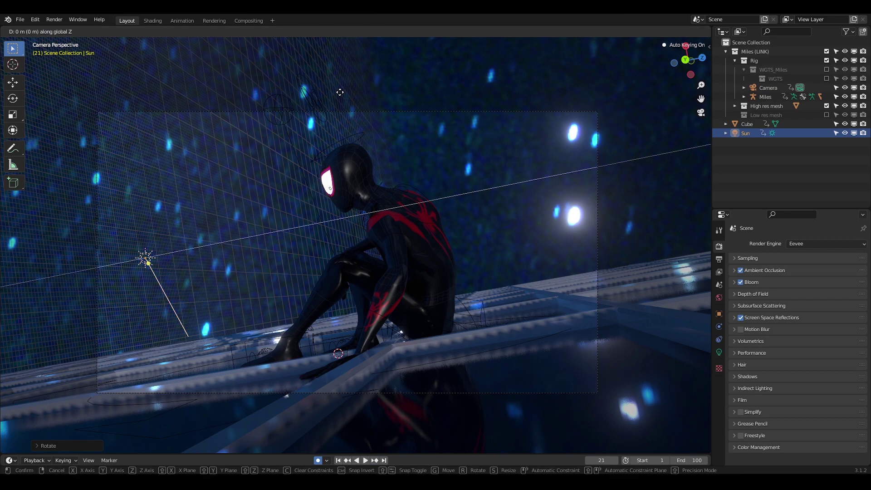
click(526, 77)
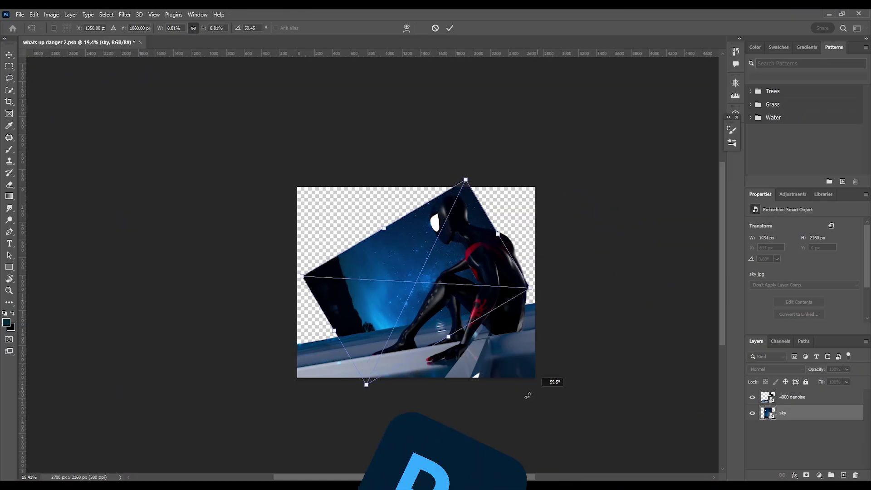
Stretch the sky layer outward with Free Transform until it fills the canvas behind Miles
drag(509, 255, 590, 243)
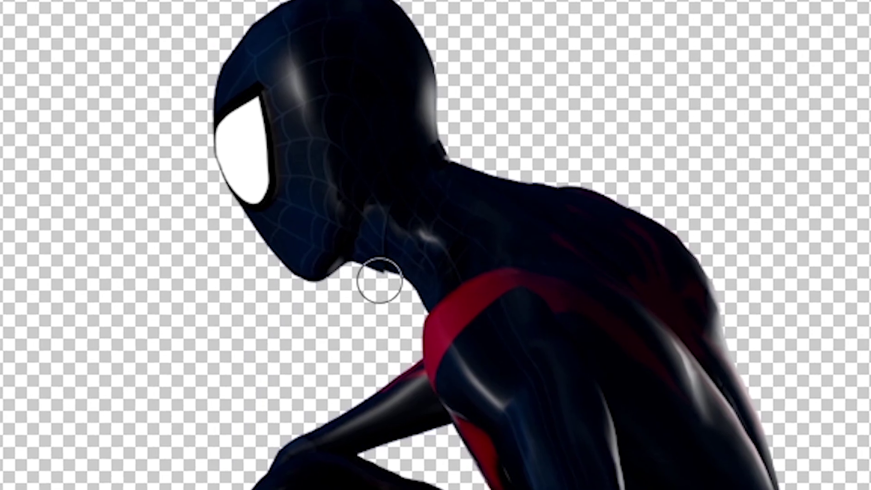
Forward Warp Miles's neck outline and hip with an enlarged Liquify brush
drag(452, 171, 457, 171)
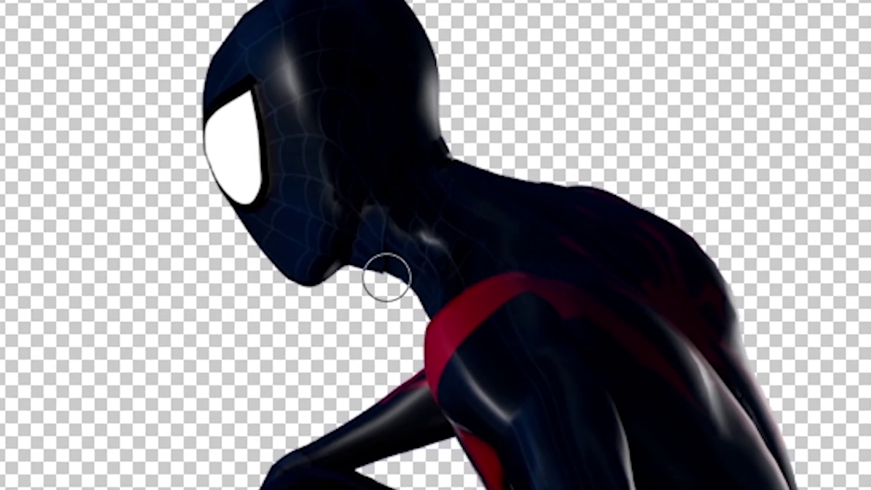
key(bracketright)
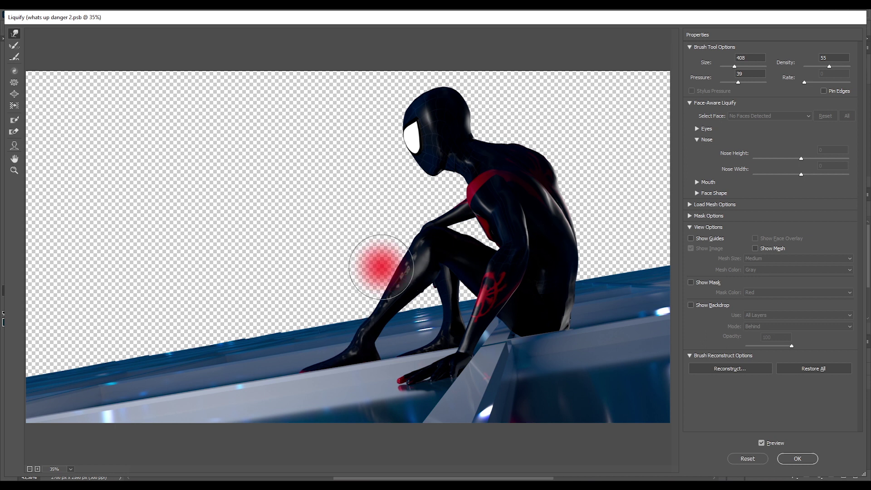
drag(381, 266, 382, 267)
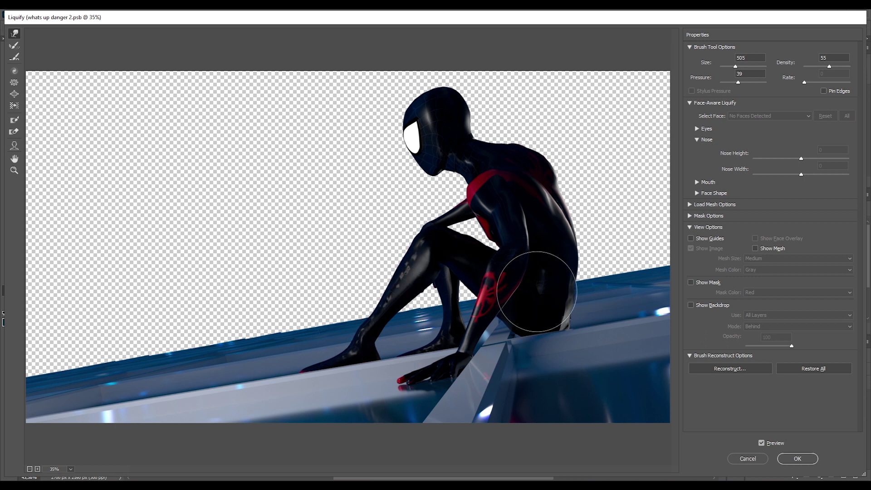
drag(548, 294, 535, 293)
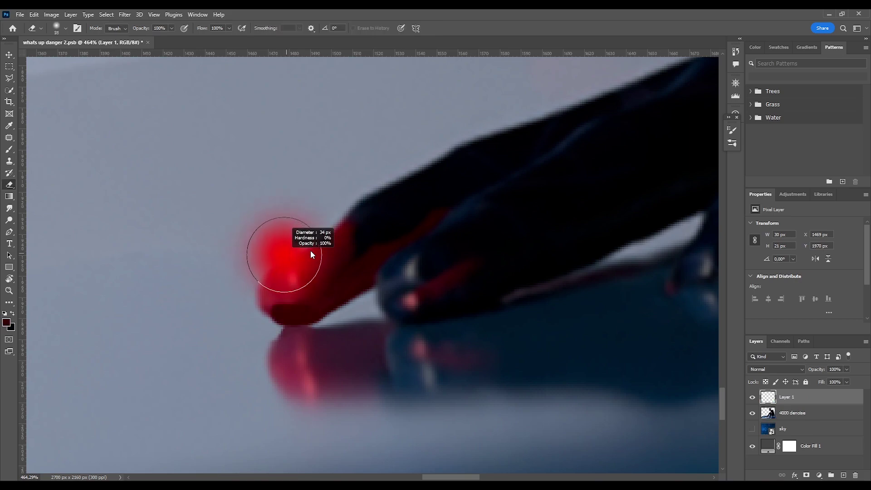
Clone out the red fingertip reflection and paint a lassoed rooftop area into the exposure mask
drag(310, 251, 307, 265)
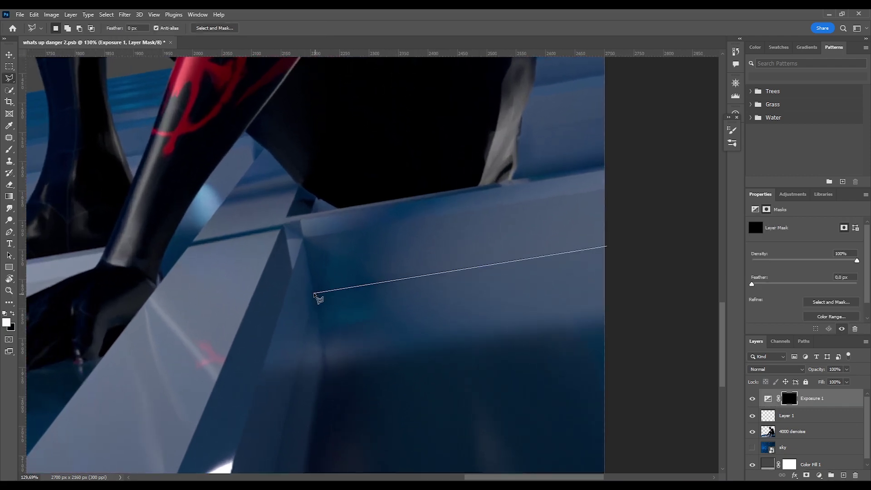
click(313, 294)
scroll(307, 302, down, 4)
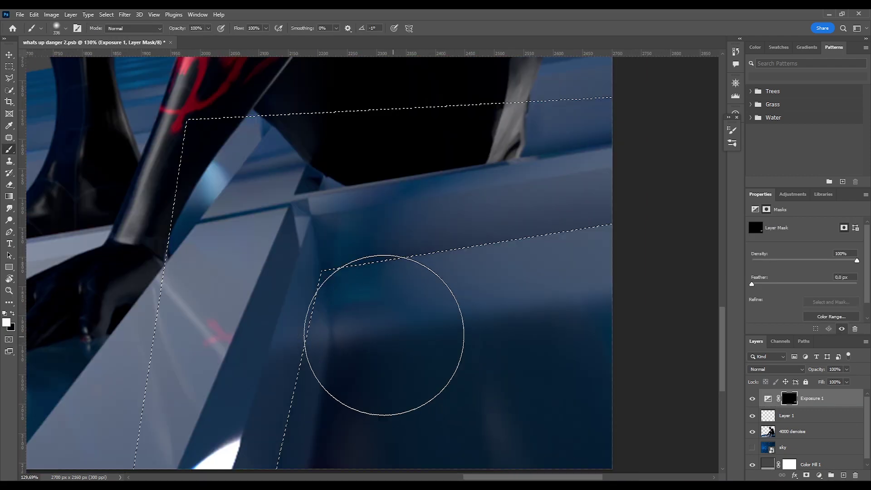
mouse_move(384, 330)
mouse_down()
mouse_move(449, 352)
mouse_move(539, 261)
mouse_up()
scroll(539, 261, down, 2)
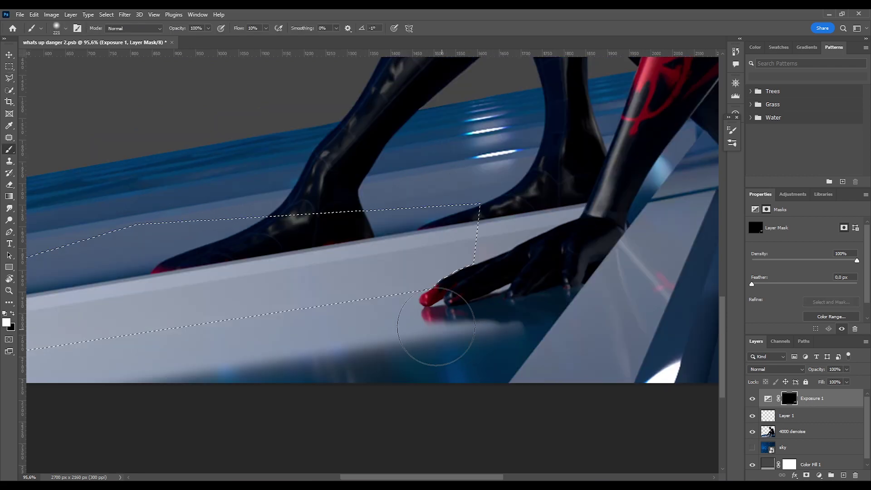
drag(436, 311, 411, 306)
key(b)
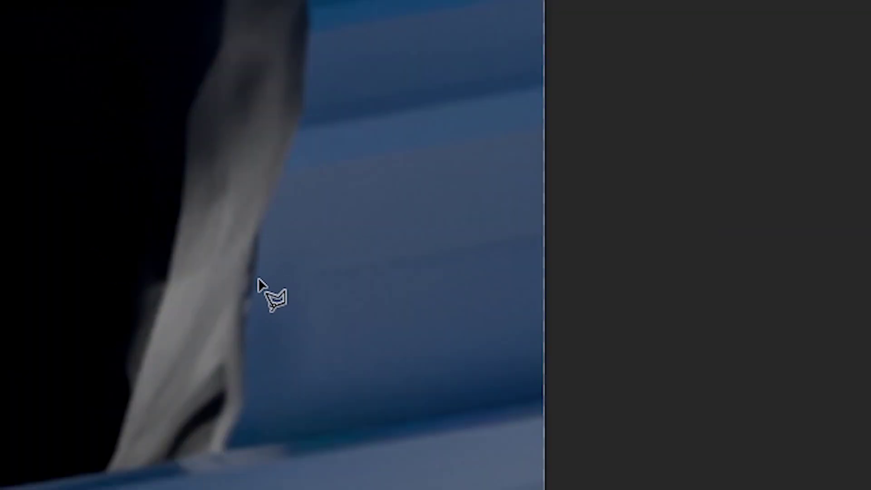
Outline the ledge beside the leg, darken it through the mask, and shift building 2 down-left
click(306, 259)
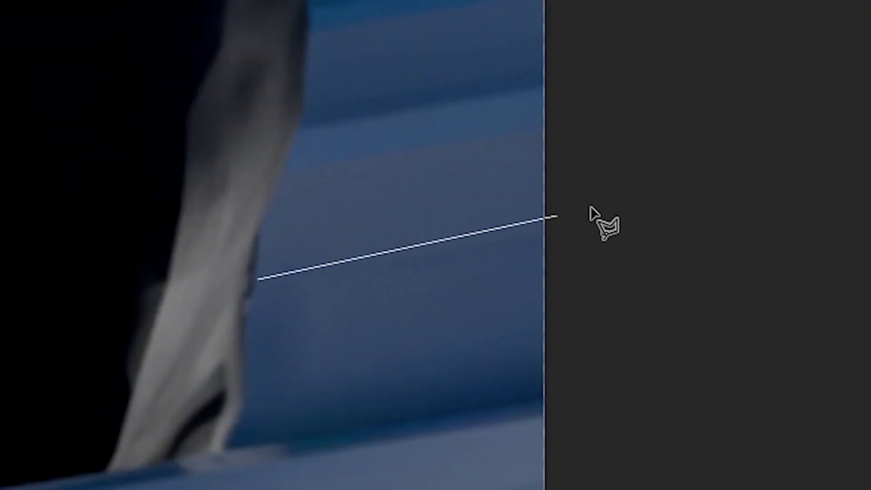
click(662, 219)
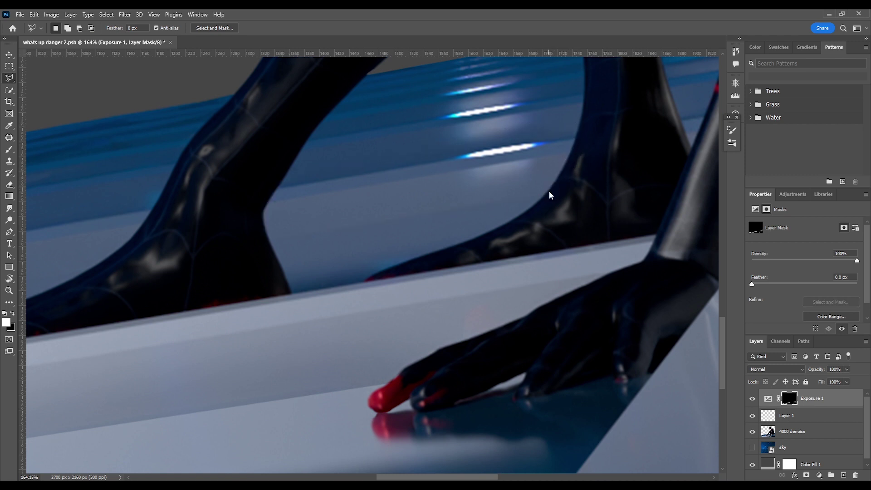
drag(458, 248, 432, 243)
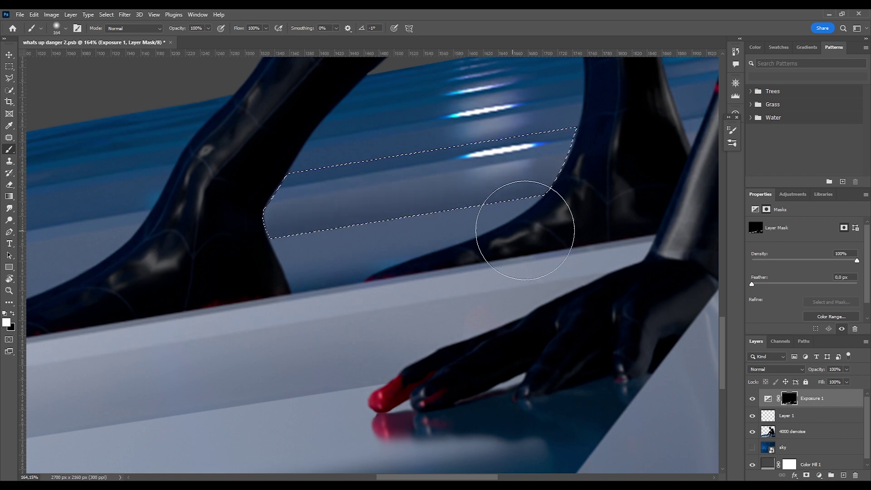
drag(524, 230, 554, 235)
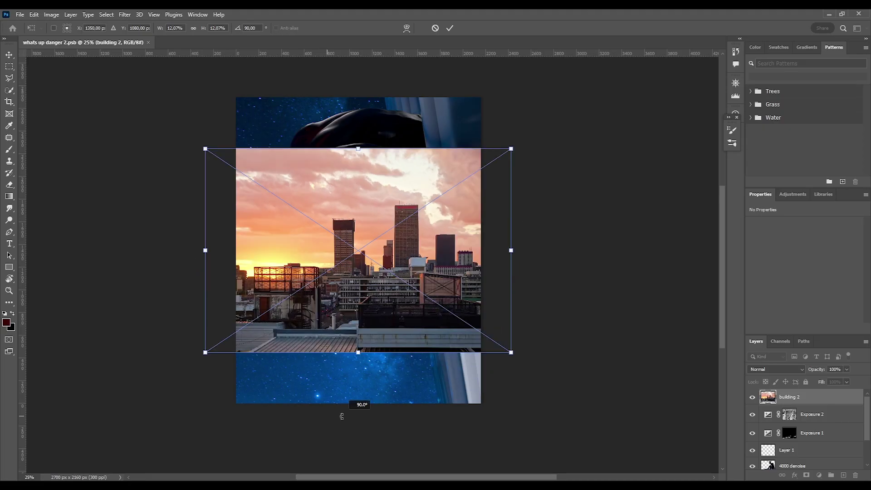
drag(383, 315, 303, 396)
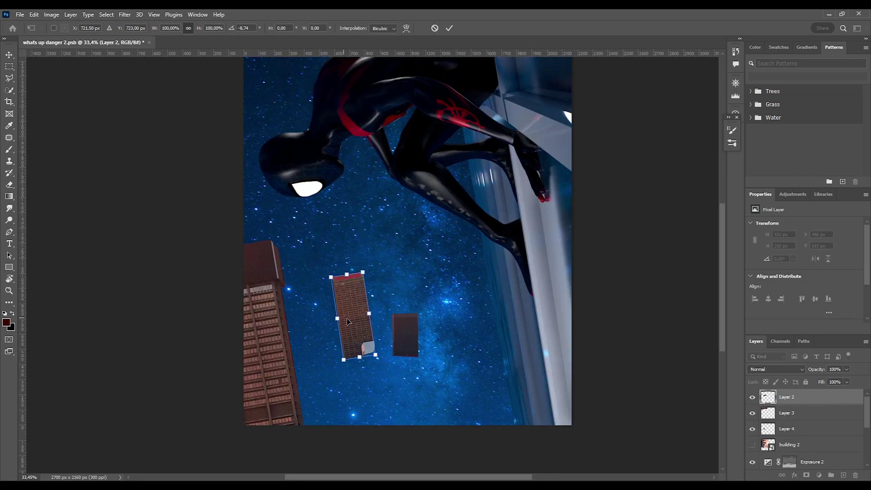
Send building 3 behind Layer 4, then enlarge and tilt it to about -9.38°
drag(350, 317, 468, 312)
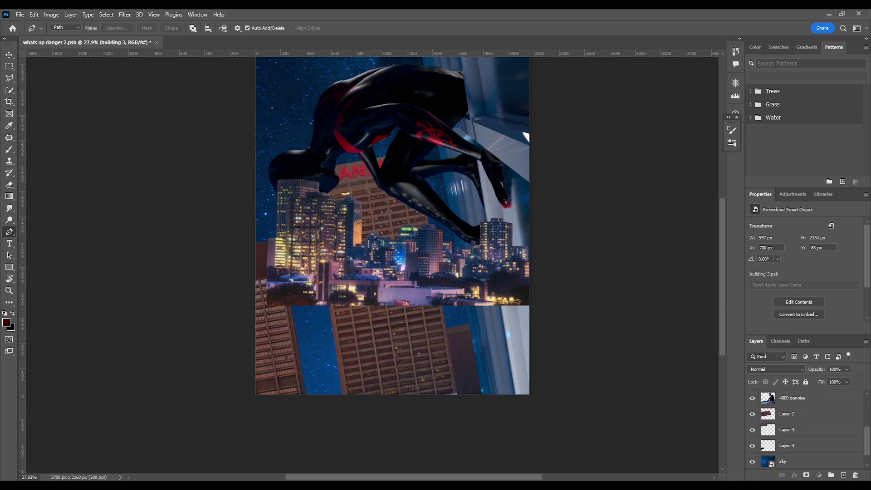
key(ctrl+bracketleft)
key(ctrl+bracketleft)
key(ctrl+bracketleft)
key(ctrl+bracketleft)
key(ctrl+t)
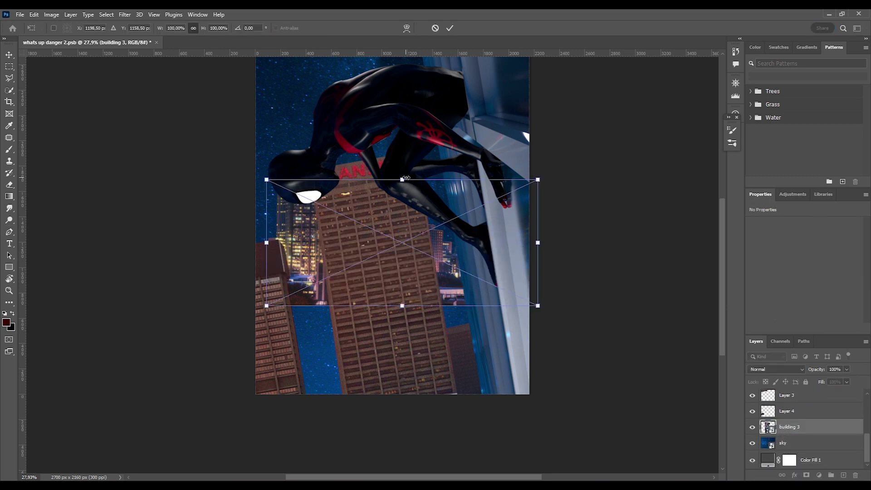
drag(406, 178, 466, 239)
key(Return)
Duplicate building 3, then shrink the original and move it lower left
key(p)
click(798, 442)
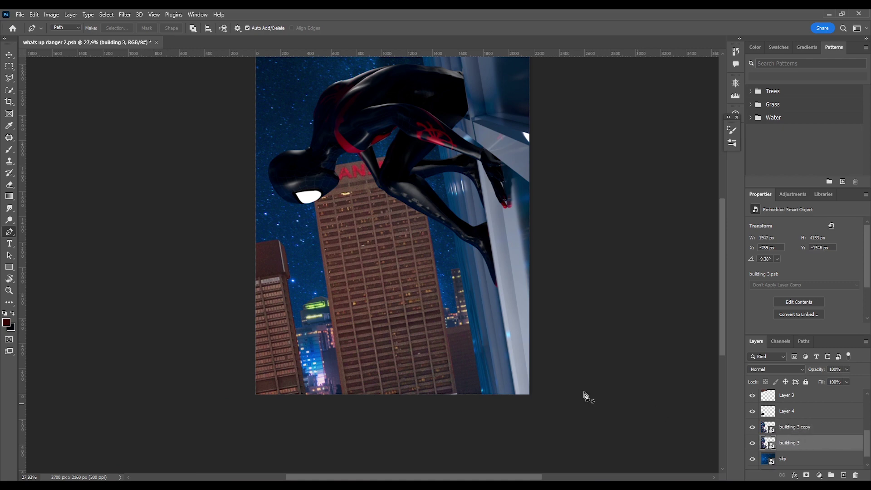
key(ctrl+t)
drag(364, 323, 489, 257)
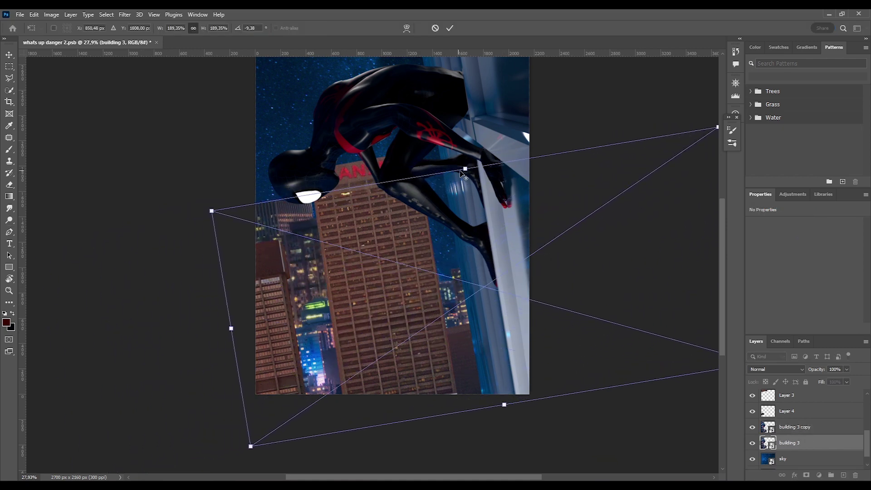
drag(463, 175, 380, 284)
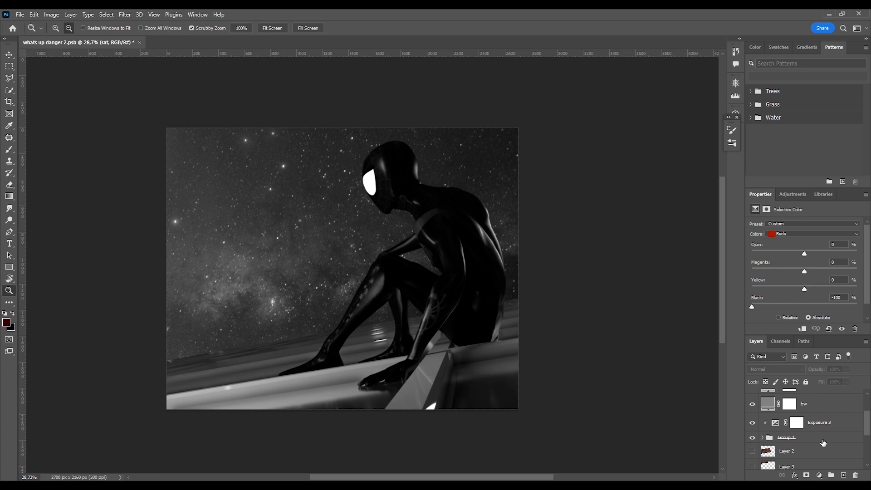
scroll(822, 438, down, 1)
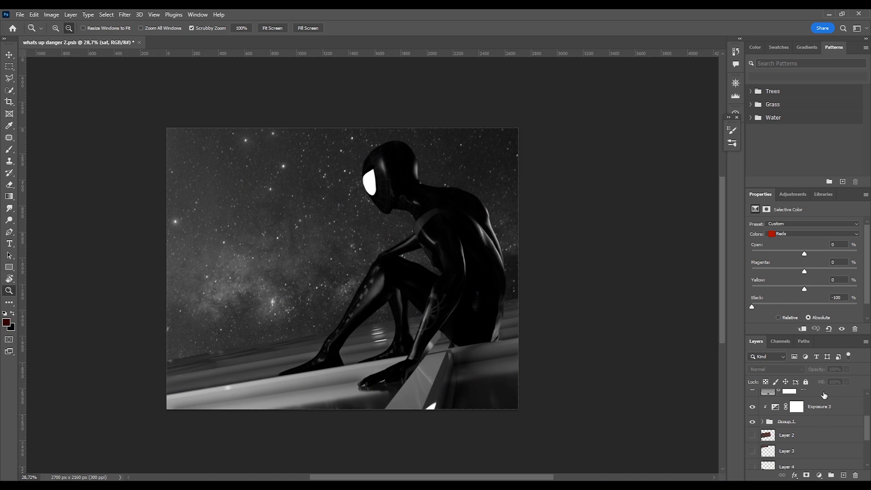
Lower Exposure 3 to -1.32 to darken Miles on the rooftop
click(824, 406)
drag(804, 279, 802, 277)
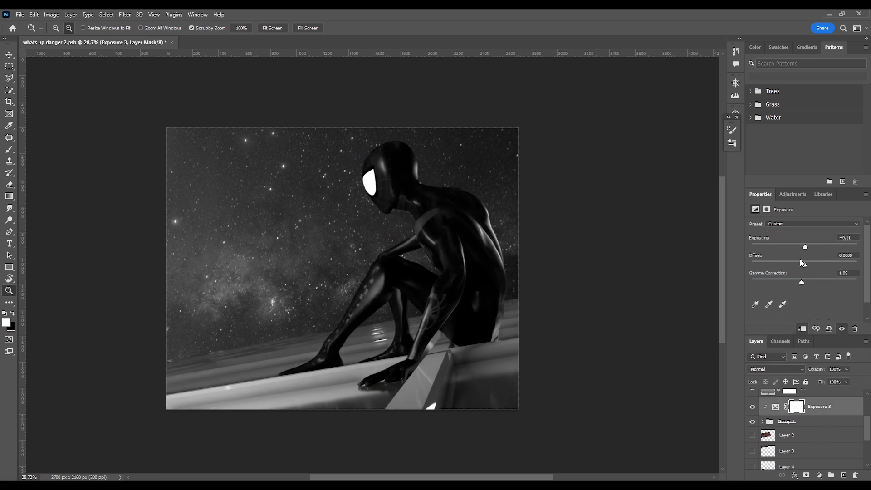
drag(805, 247, 794, 246)
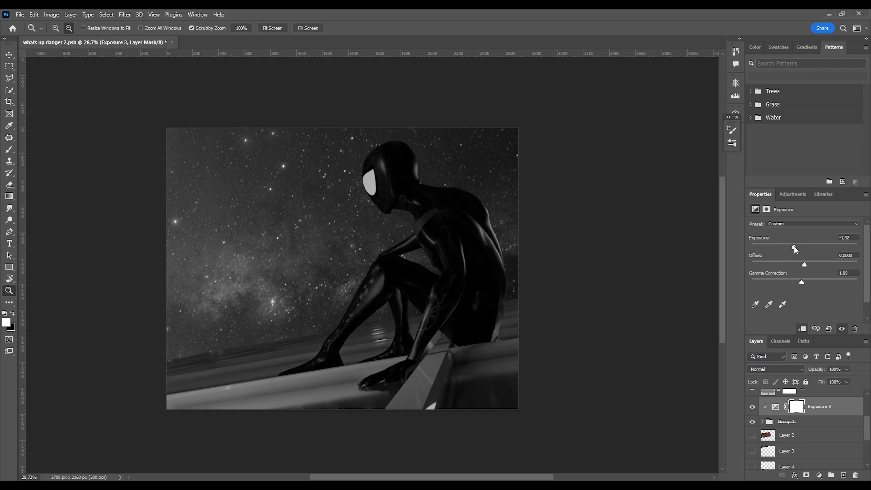
scroll(400, 331, down, 1)
scroll(350, 311, up, 3)
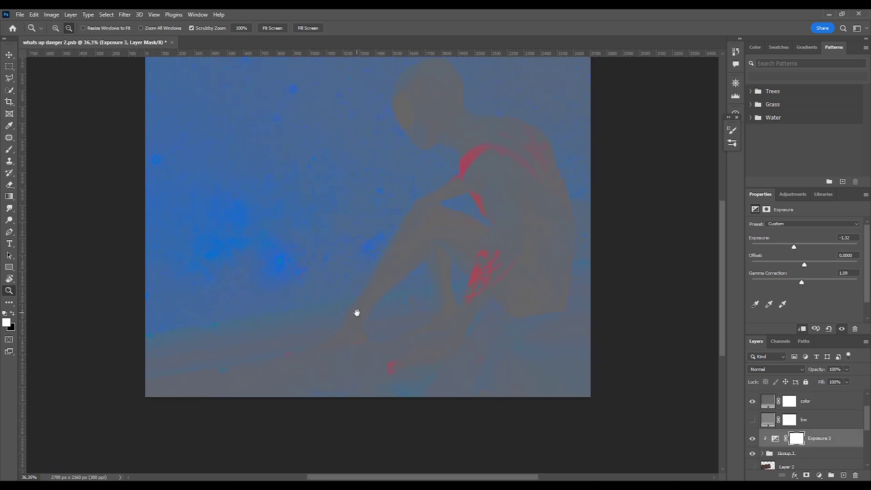
drag(357, 312, 357, 332)
Add a Color Balance adjustment shifting the midtones toward Blue +21
click(818, 475)
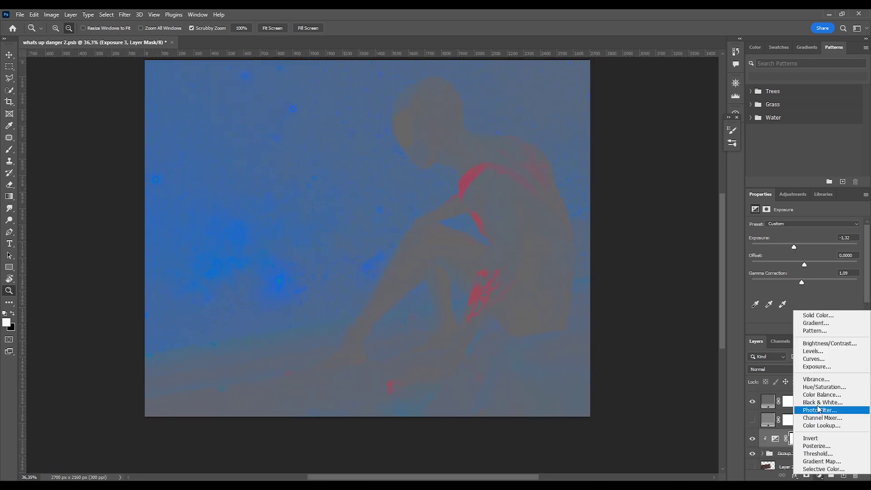
click(820, 395)
drag(793, 274, 796, 243)
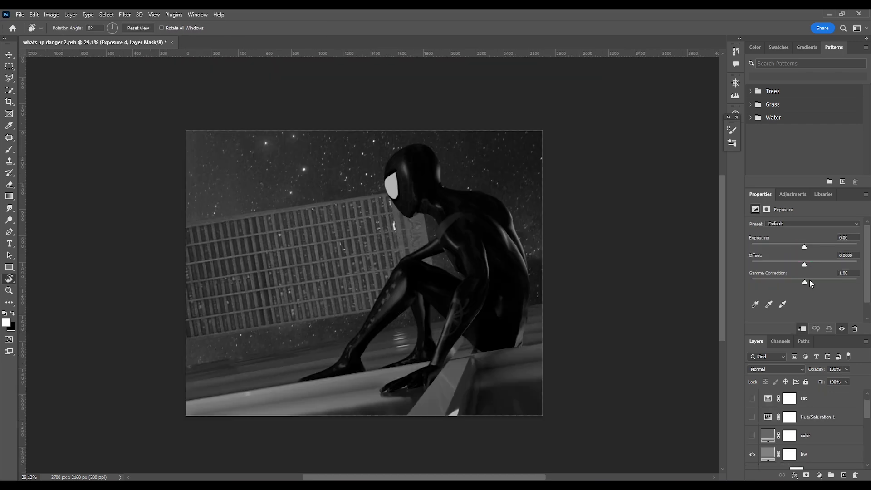
Set the building's exposure gamma to 0.49, tint it green-blue, and add Hue/Saturation +26
mouse_move(809, 281)
mouse_down()
mouse_move(799, 280)
mouse_move(831, 283)
mouse_move(818, 281)
mouse_up()
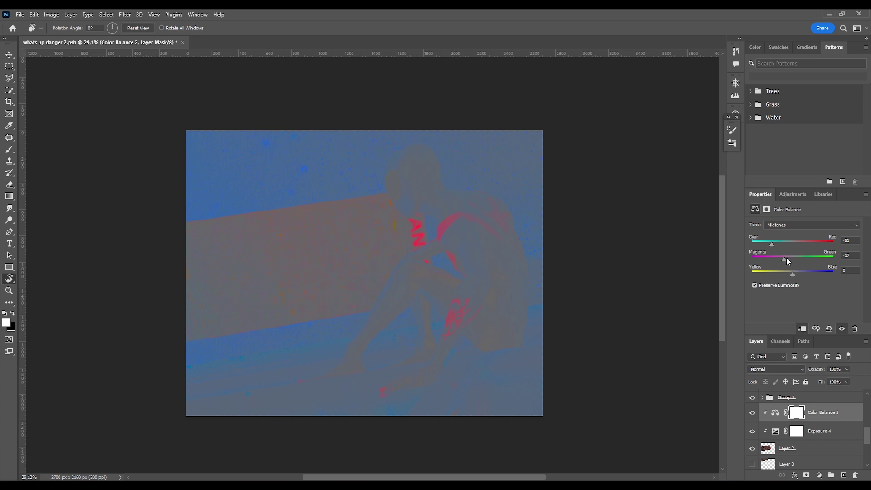
drag(783, 256, 799, 273)
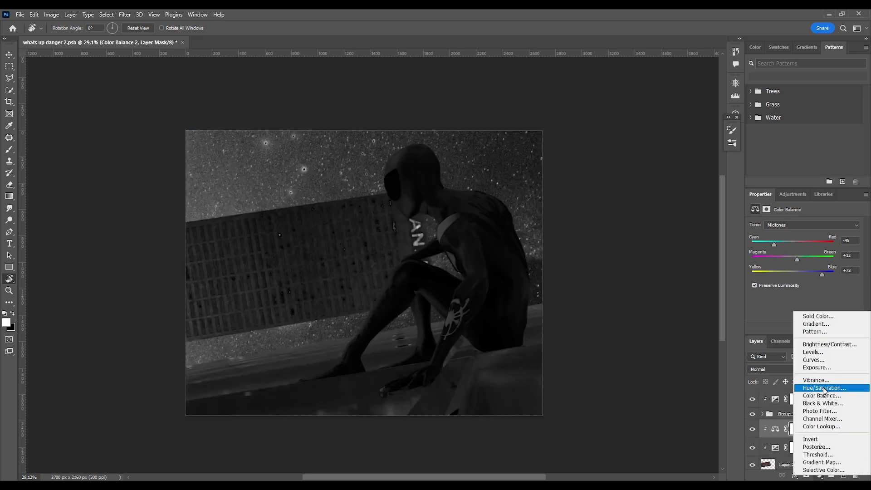
click(823, 389)
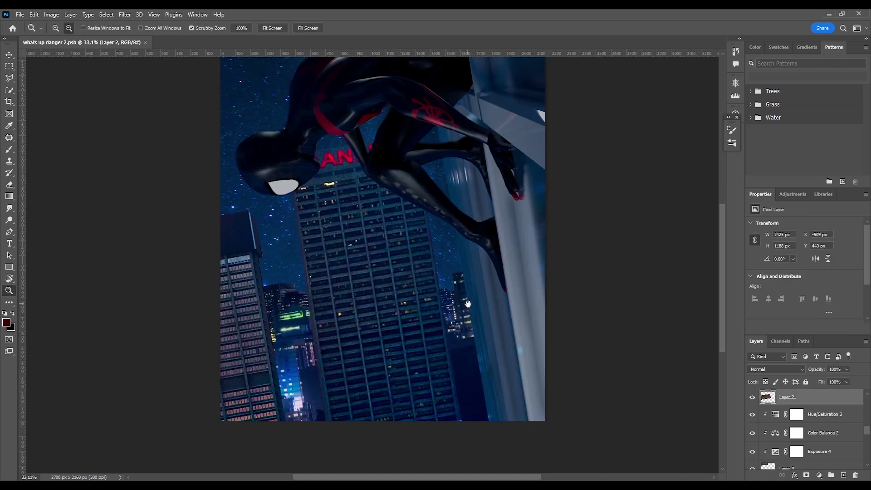
drag(468, 304, 574, 330)
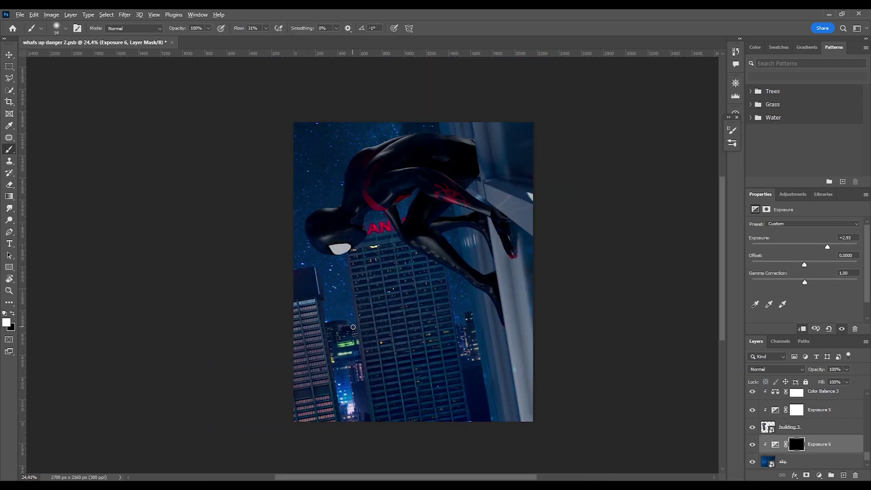
Paint Exposure 7 brightening over the buildings, then add an Exposure at +3.97 with inverted mask
mouse_move(349, 312)
mouse_down()
mouse_move(378, 311)
mouse_move(367, 341)
mouse_up()
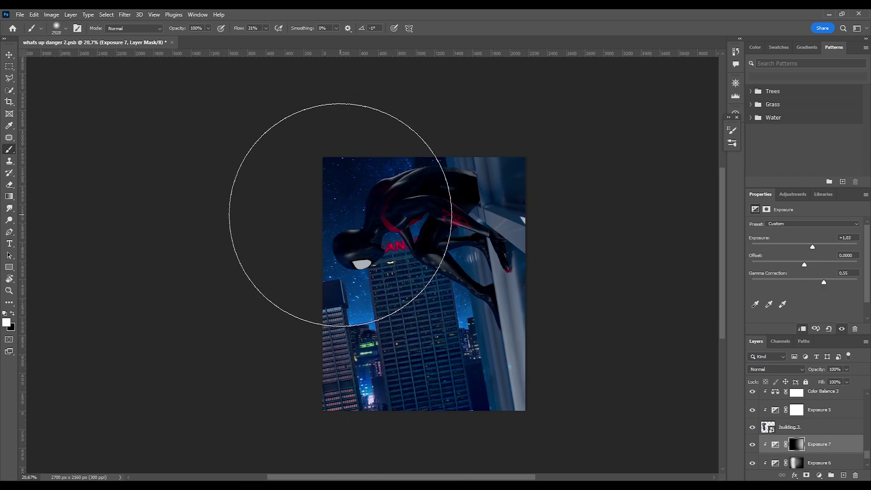
mouse_move(340, 214)
mouse_down()
mouse_move(373, 238)
mouse_move(387, 224)
mouse_move(413, 229)
mouse_move(564, 296)
mouse_up()
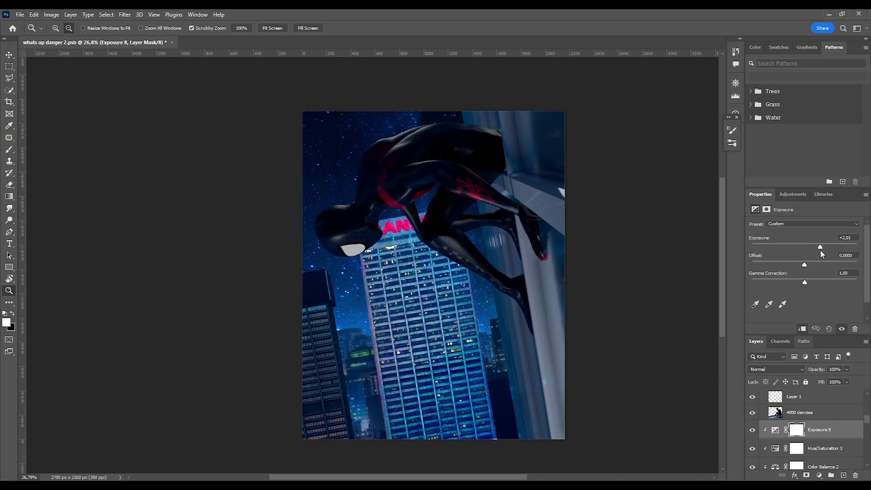
drag(820, 250, 835, 254)
key(ctrl+i)
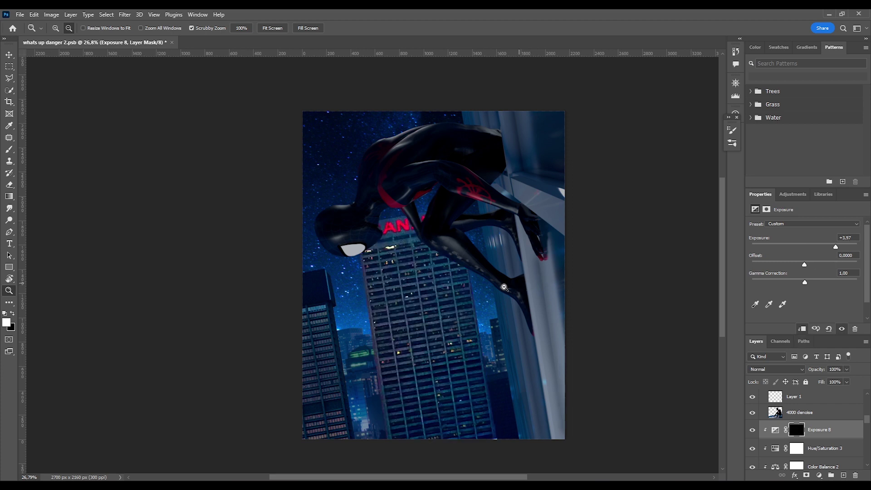
Paint white with a small brush along the building's left and top edges and window rows
key(b)
scroll(339, 296, up, 5)
drag(371, 128, 538, 109)
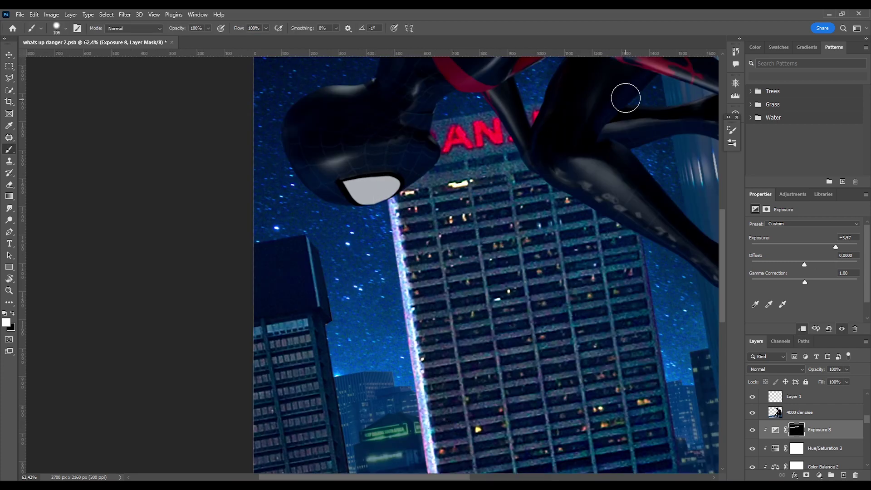
scroll(469, 207, down, 3)
scroll(470, 207, up, 2)
key(bracketleft)
key(bracketleft)
key(bracketleft)
key(bracketleft)
key(bracketleft)
key(bracketleft)
key(bracketleft)
key(bracketleft)
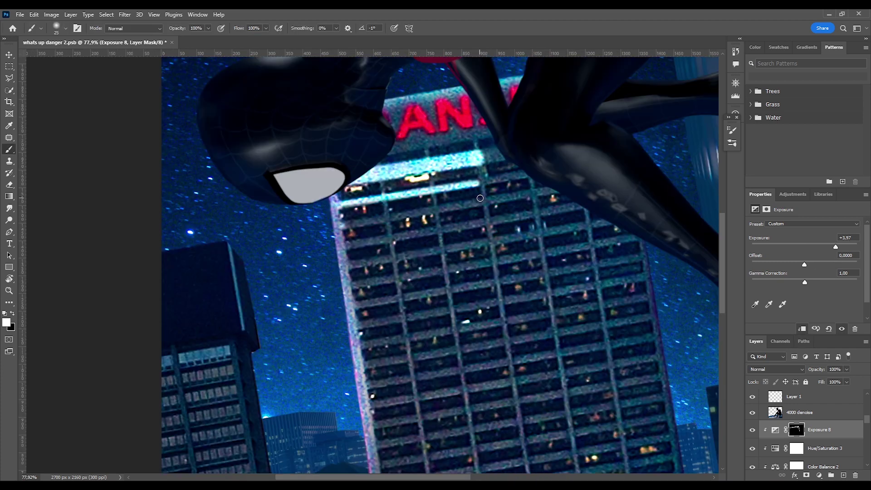
mouse_move(341, 213)
mouse_down()
mouse_move(485, 200)
mouse_move(344, 247)
mouse_up()
scroll(350, 265, down, 5)
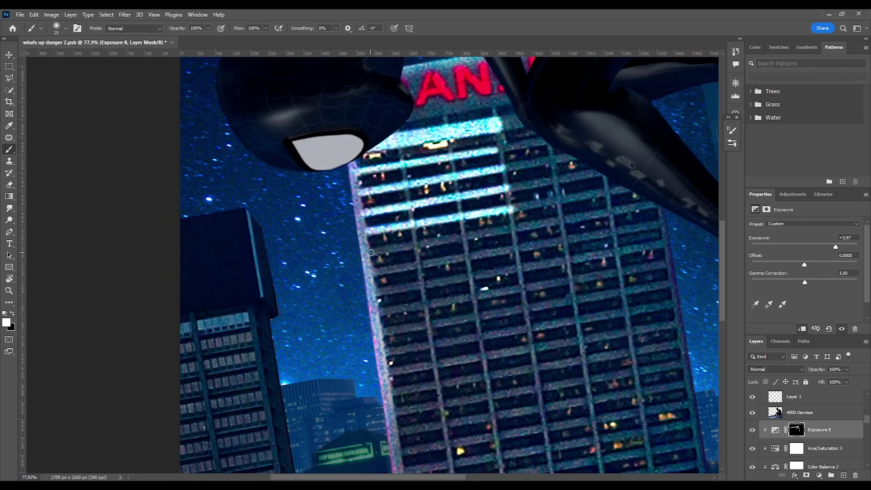
scroll(386, 276, down, 1)
mouse_move(536, 248)
mouse_down()
mouse_move(386, 277)
mouse_move(521, 345)
mouse_move(408, 408)
mouse_up()
scroll(408, 408, down, 4)
key(x)
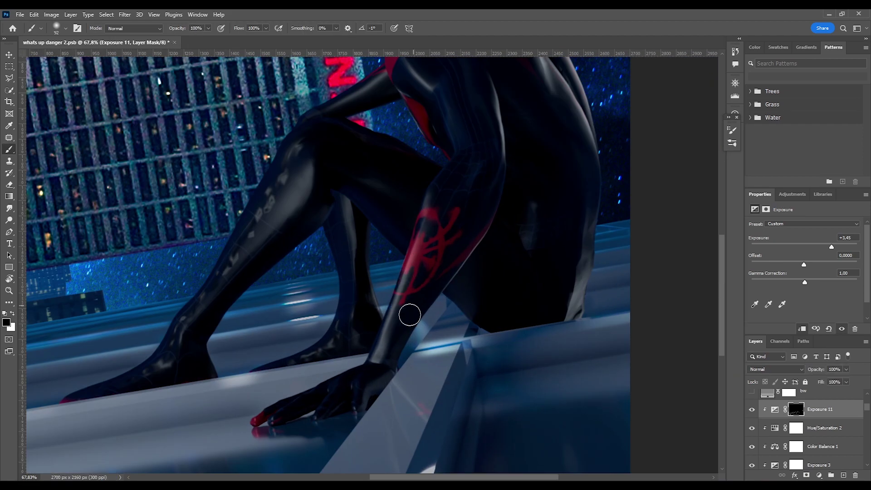
Add another masked Exposure layer and paint cyan rim highlights along Miles's arm and side, then save
click(815, 367)
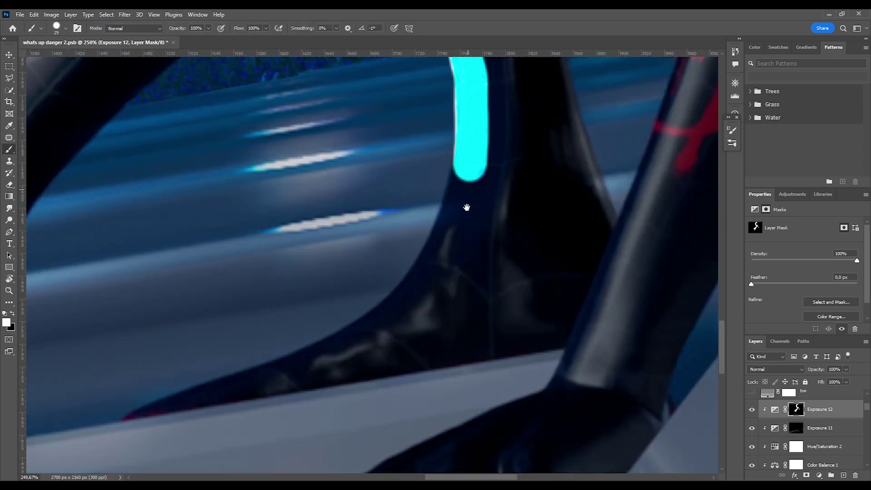
mouse_move(467, 202)
mouse_down()
mouse_move(407, 305)
mouse_move(129, 420)
mouse_up()
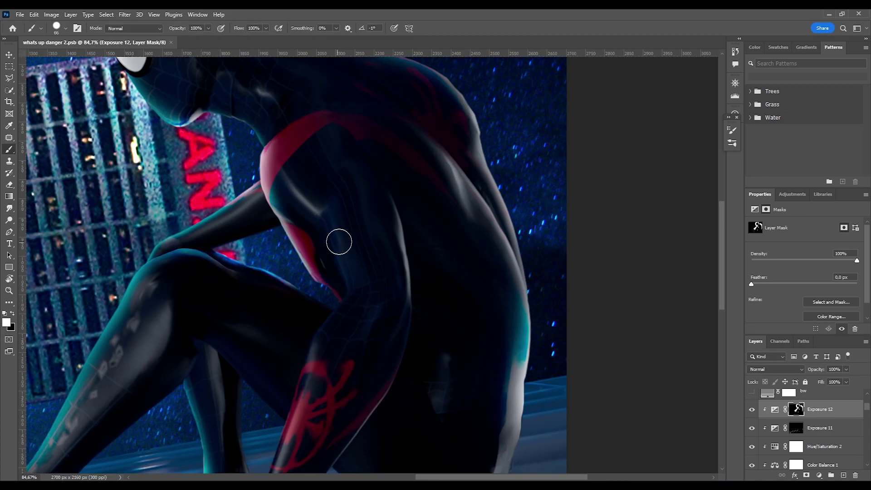
drag(334, 290, 321, 199)
key(ctrl+z)
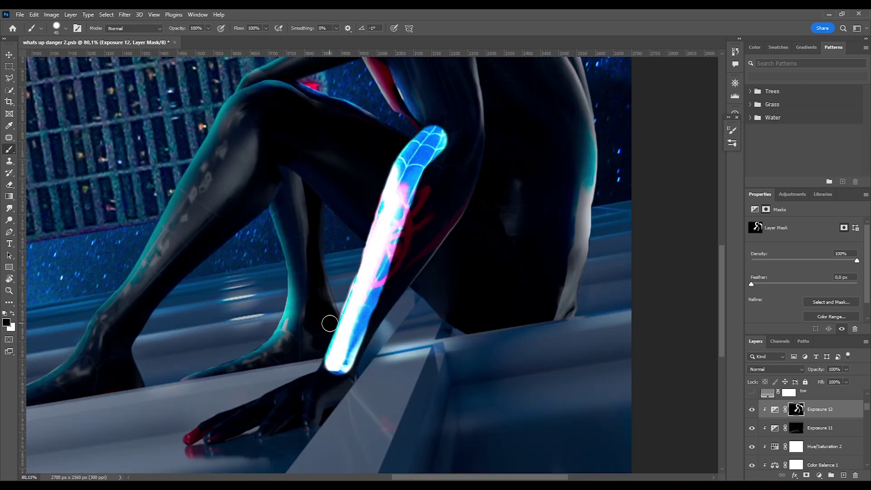
key(ctrl+z)
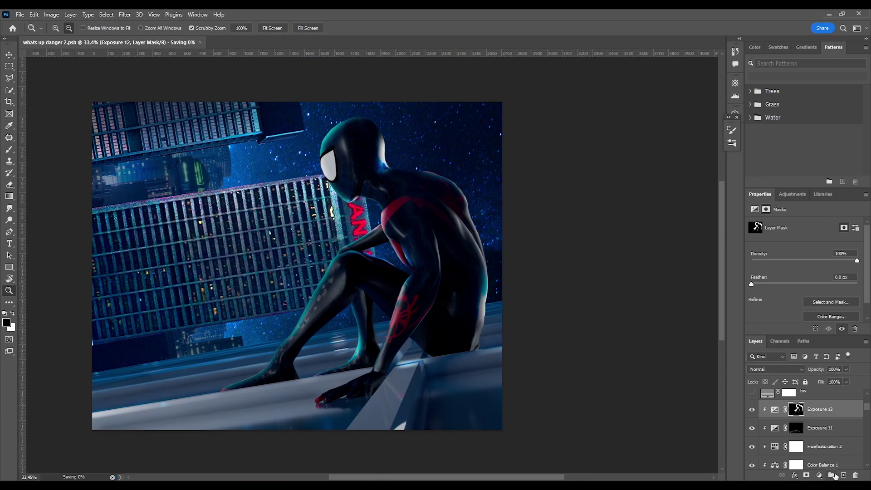
Add an Exposure 13 layer with lowered gamma to darken the midtones, and invert its mask
click(819, 475)
click(815, 365)
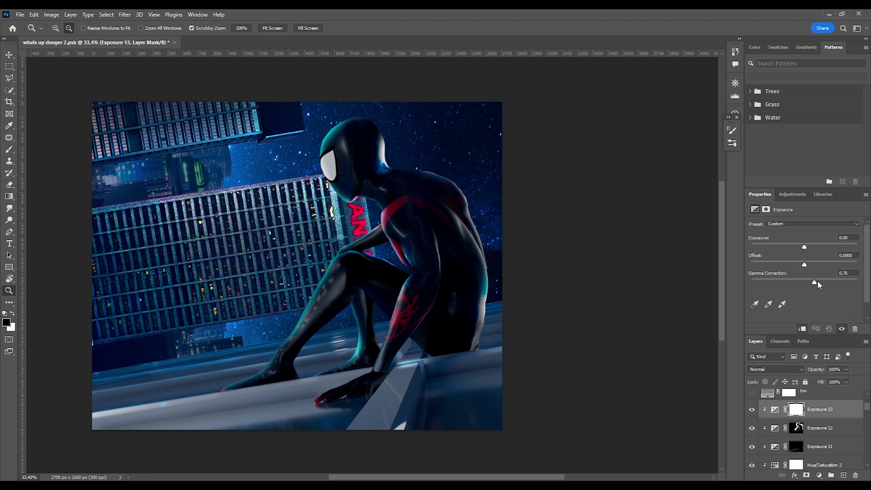
drag(817, 281, 837, 282)
key(ctrl+i)
click(775, 410)
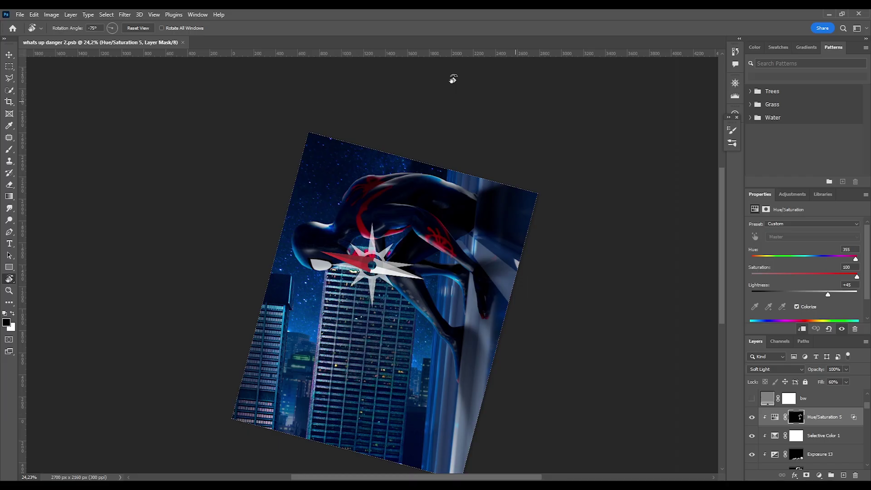
Tilt the canvas view and add new empty layers for painting the blue and red glows
drag(425, 62, 415, 57)
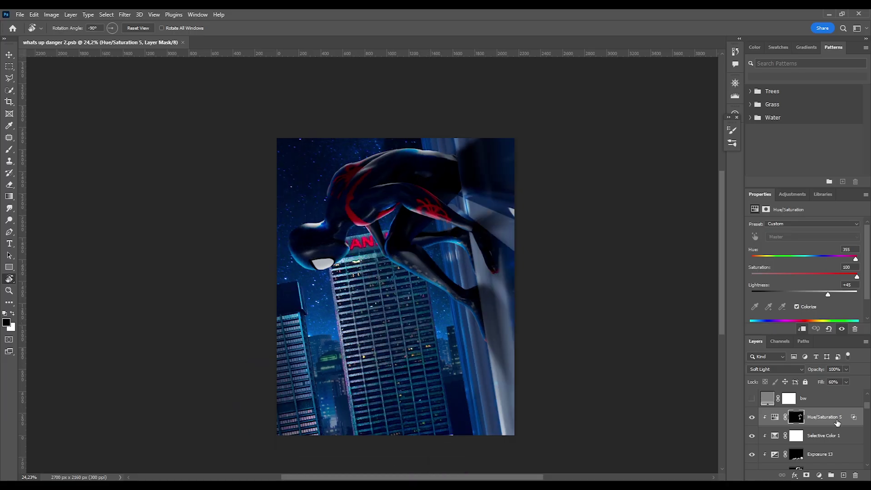
scroll(837, 422, down, 3)
scroll(835, 428, down, 5)
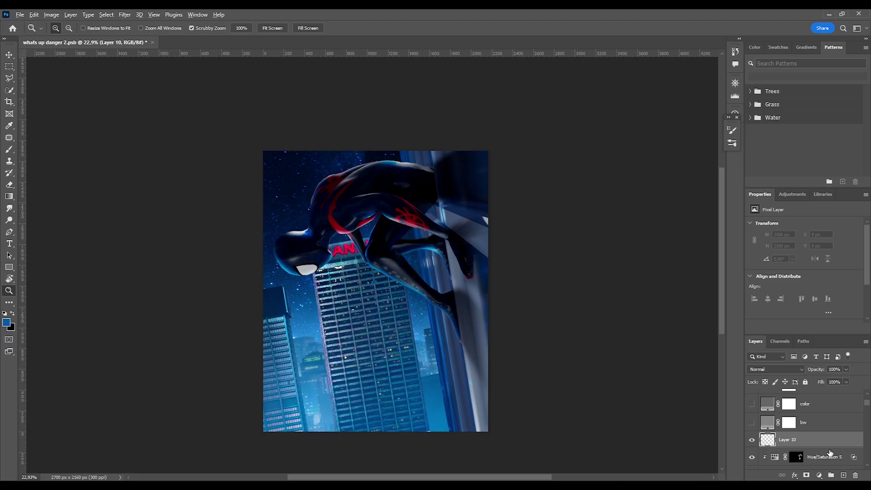
key(r)
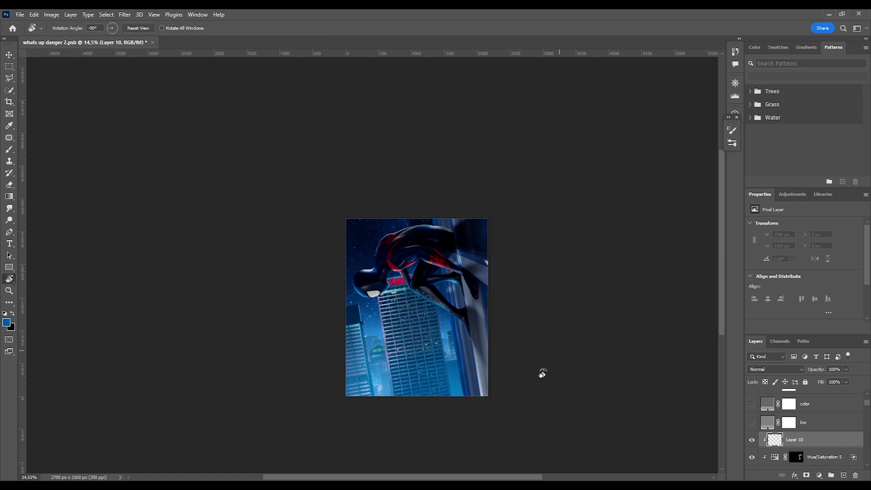
drag(542, 372, 360, 420)
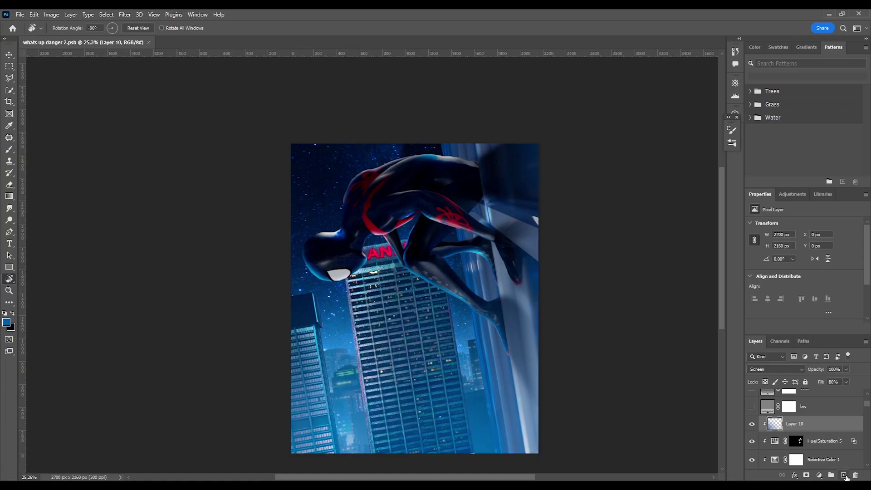
click(844, 475)
key(b)
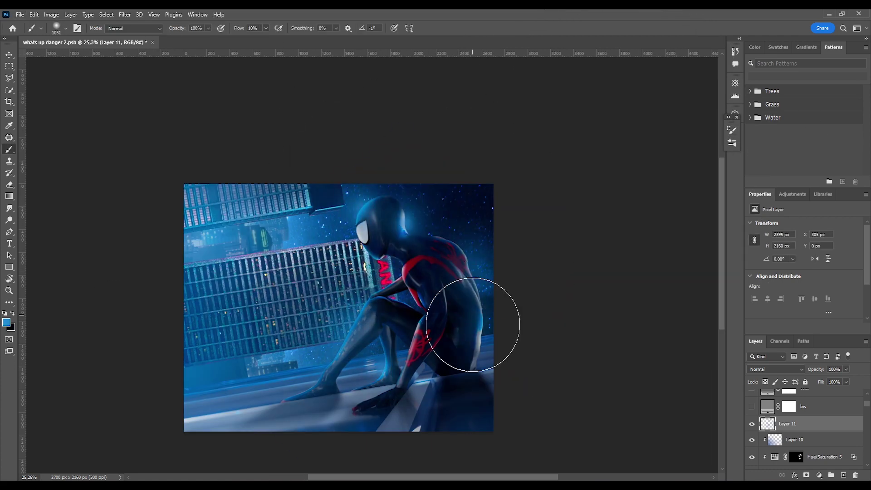
key(ctrl+shift+alt+n)
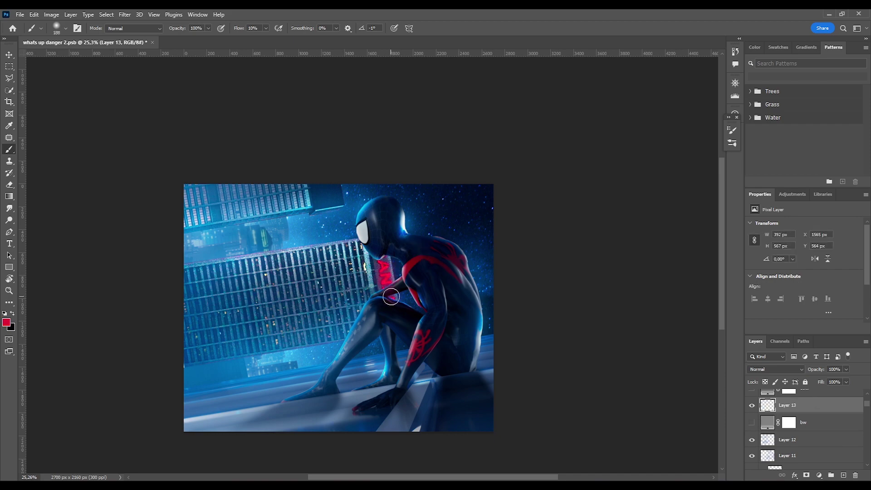
Adjust the glow layer's Hue/Saturation, then select Layer 10 and reposition it
key(ctrl+u)
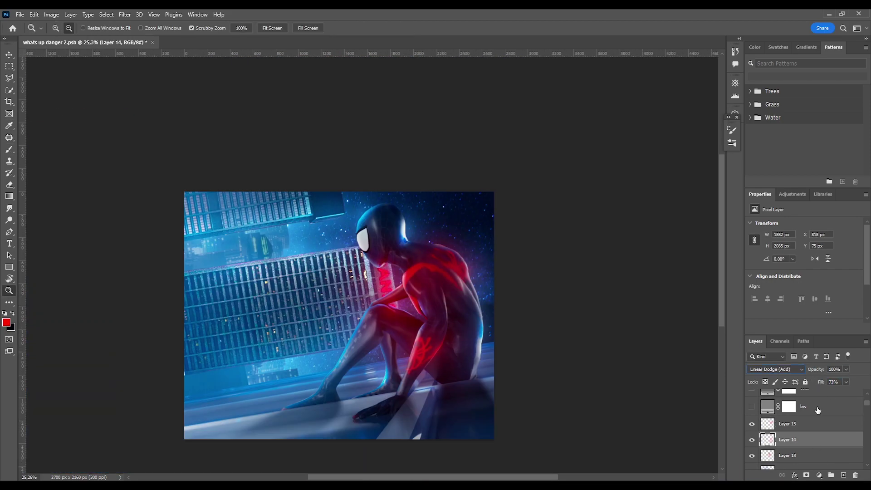
scroll(802, 435, down, 3)
click(802, 435)
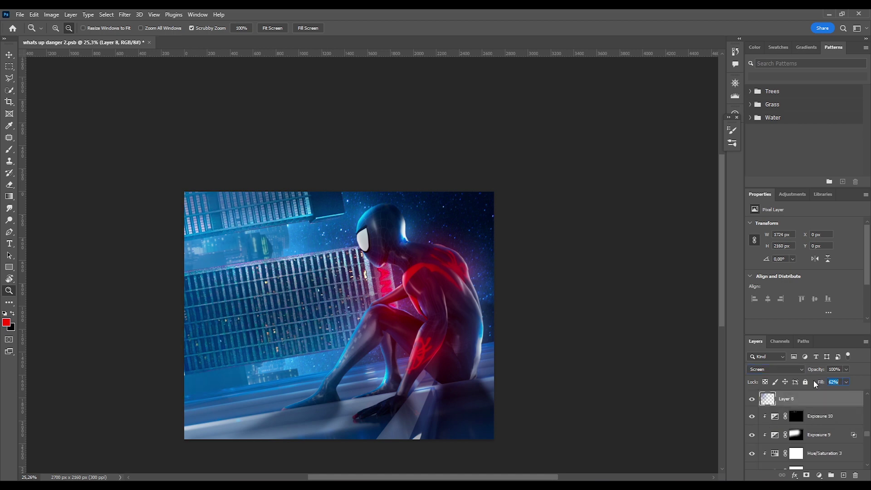
mouse_move(157, 132)
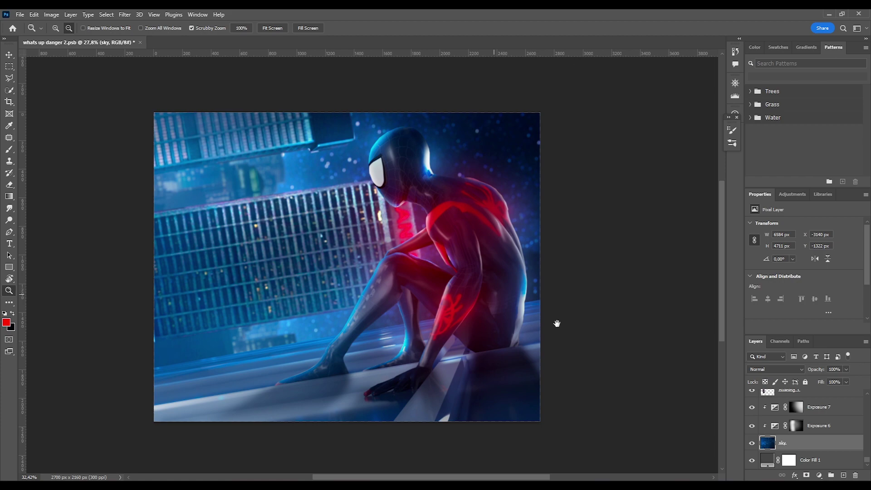
click(557, 323)
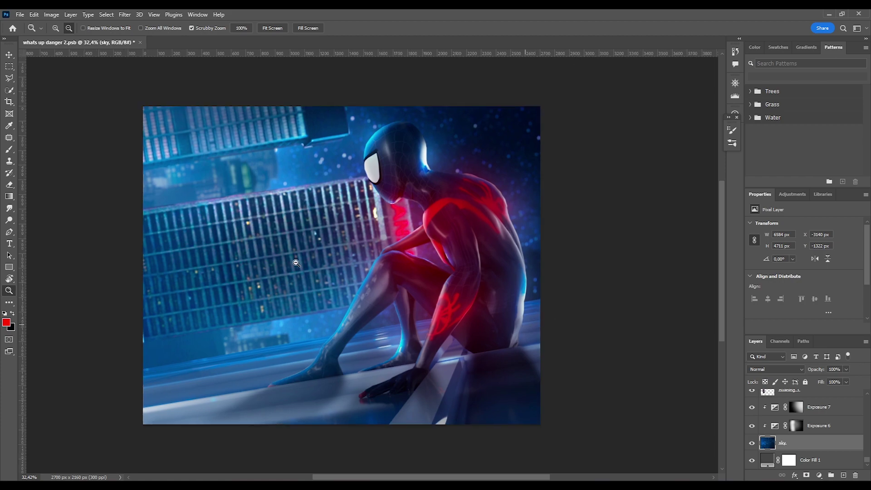
key(v)
click(282, 218)
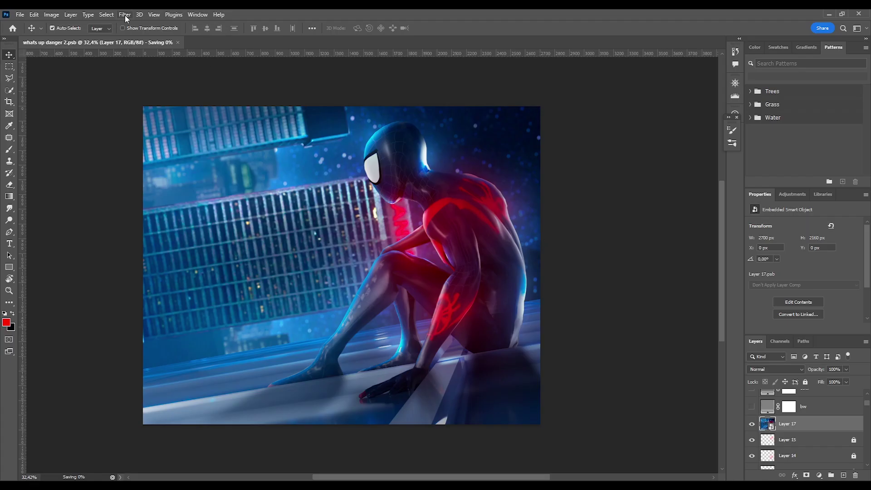
Apply the Camera Raw Filter to the merged rooftop image, adjusting its Curve and Color Mixer settings
click(126, 15)
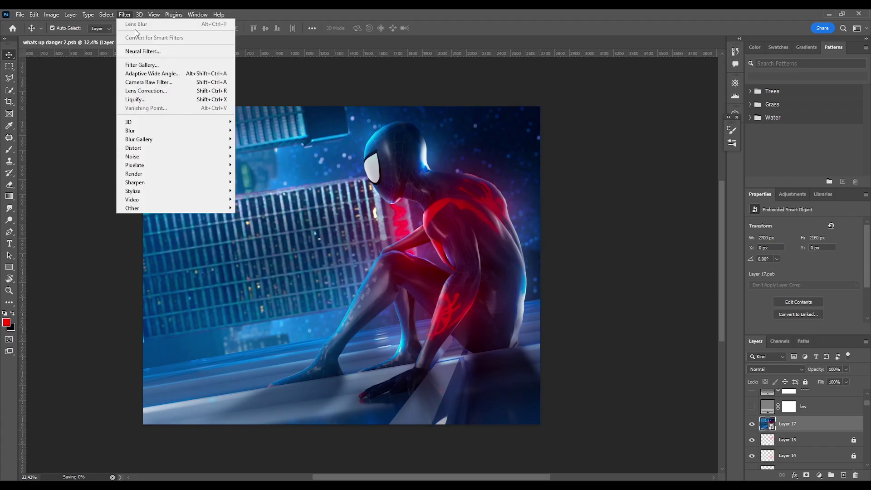
click(147, 85)
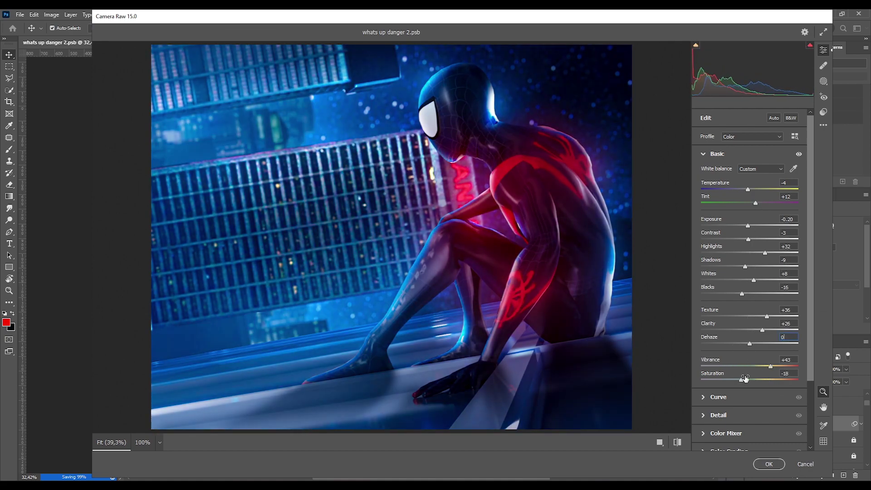
click(718, 396)
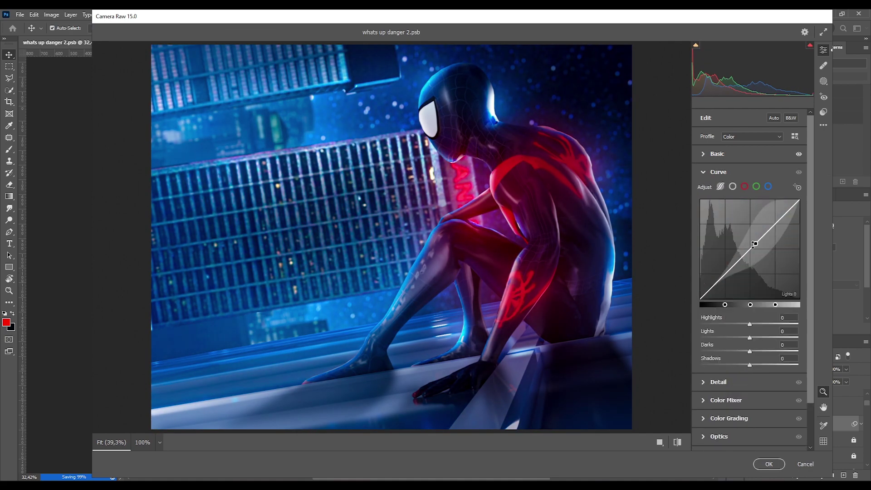
click(726, 400)
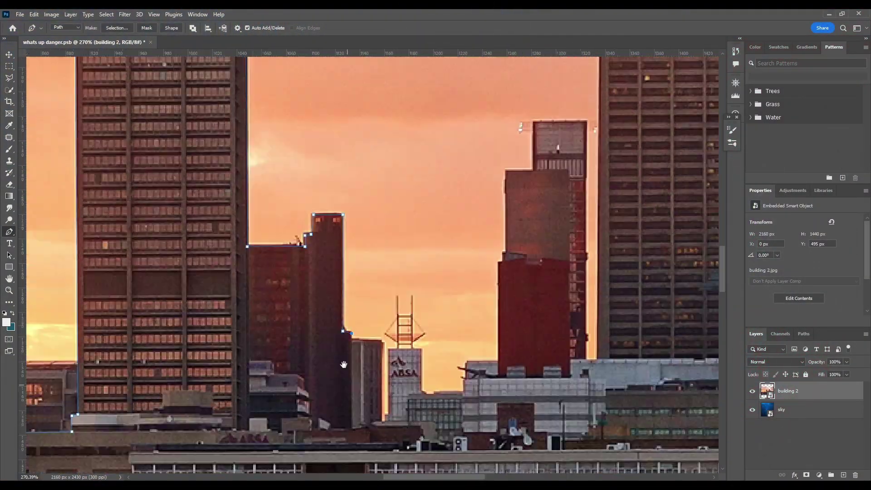
Pan the view to bring the next building's outline into view for the Pen path
drag(344, 365, 394, 222)
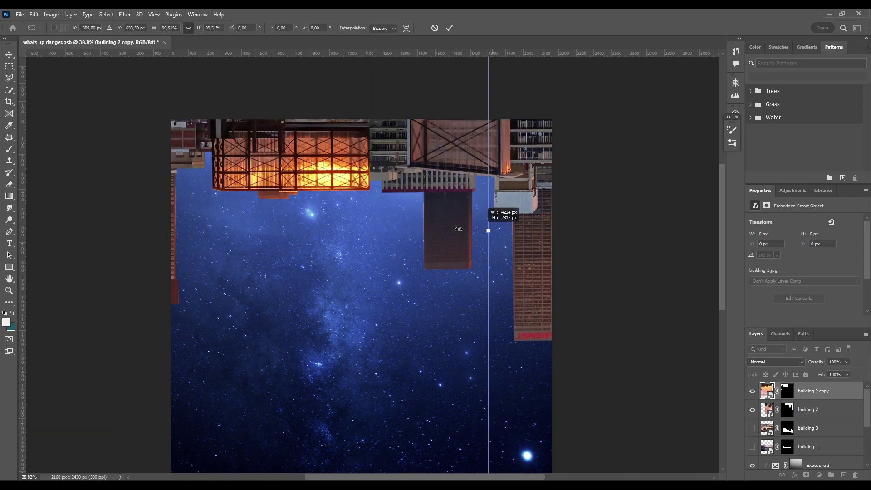
Set up guides, reposition building 2, and add a Selective Color adjustment layer over the skyline
click(155, 14)
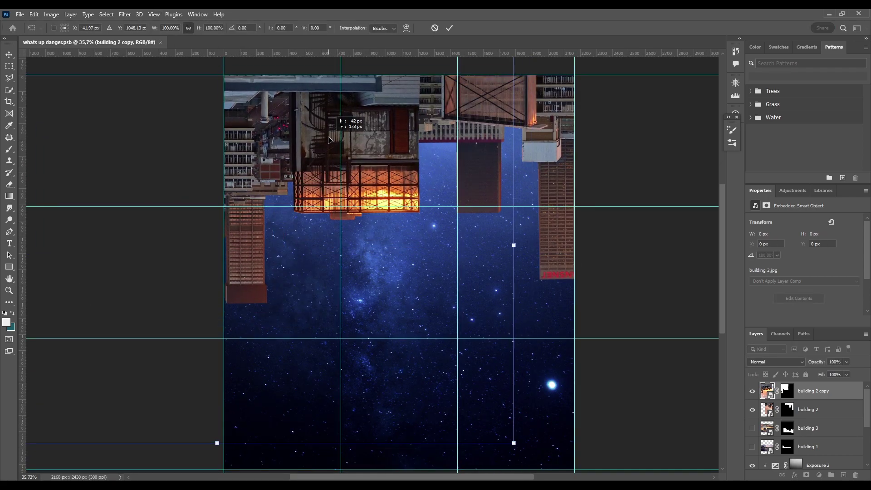
drag(465, 168, 488, 177)
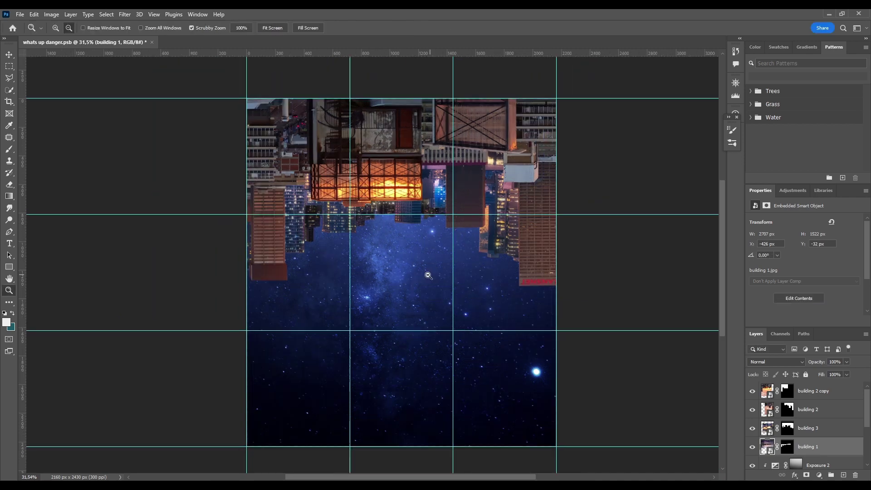
click(819, 475)
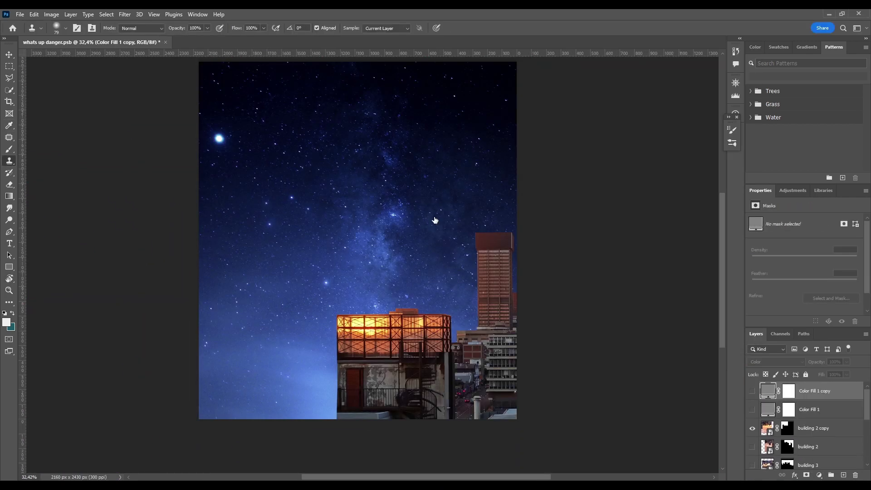
click(820, 475)
click(823, 468)
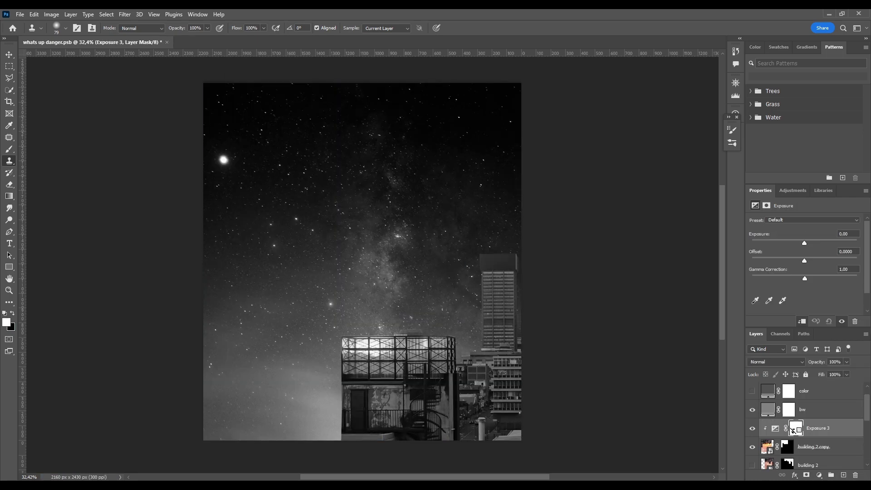
click(425, 194)
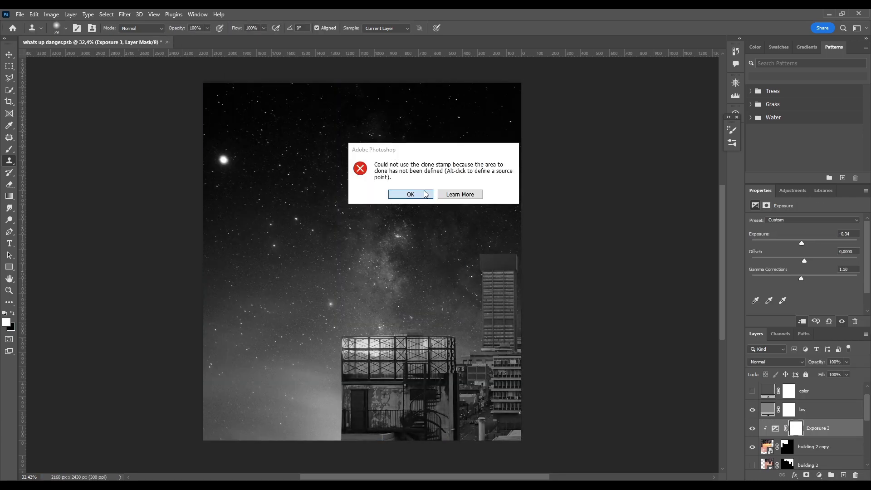
click(410, 194)
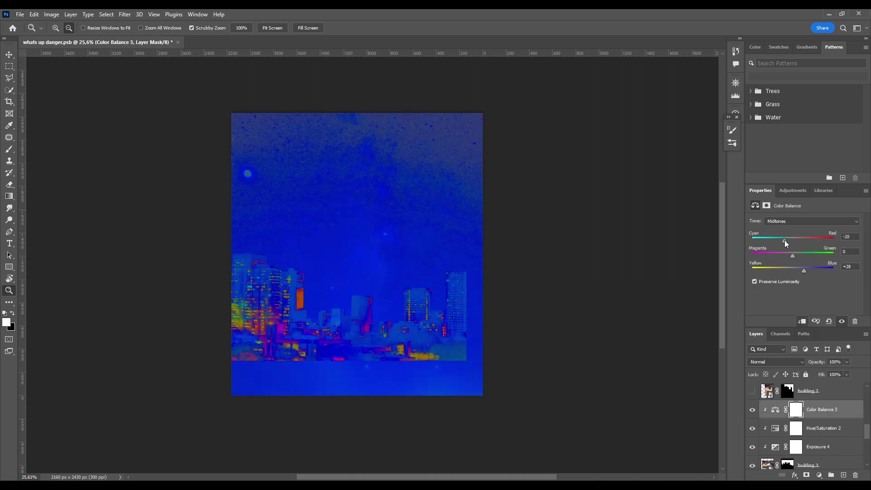
Nudge the Color Balance Magenta–Green slider to +7 to mute the skyline's blue cast
drag(792, 256, 797, 257)
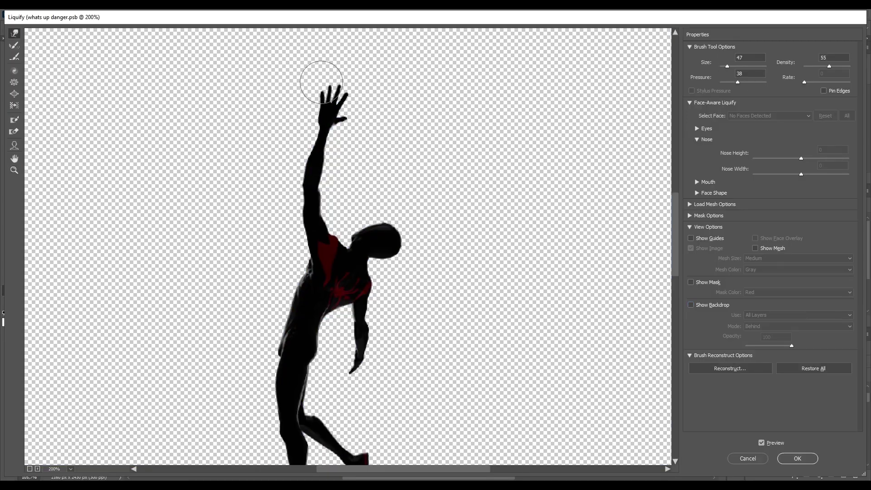
Enlarge the Liquify brush and apply the reshape, then add Exposure and Color Balance layers pushing midtones to Blue +64
scroll(467, 278, down, 5)
key(bracketright)
key(bracketright)
key(bracketright)
key(bracketright)
key(bracketright)
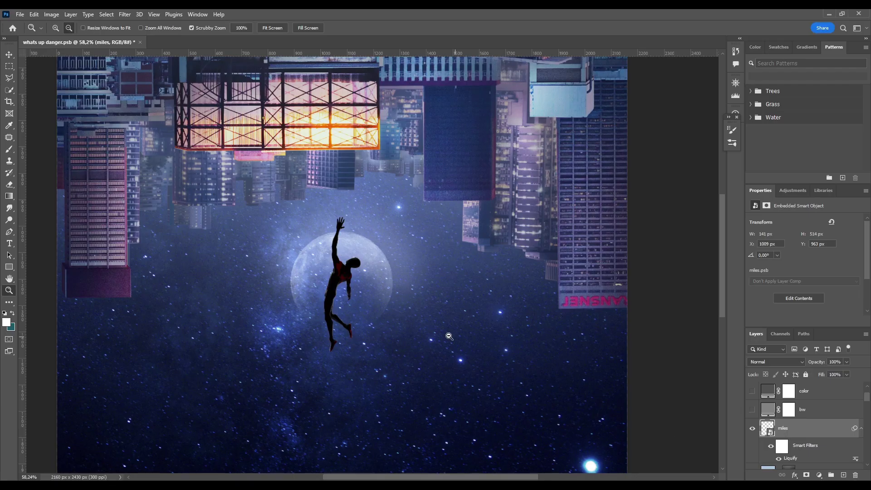
click(819, 475)
click(761, 406)
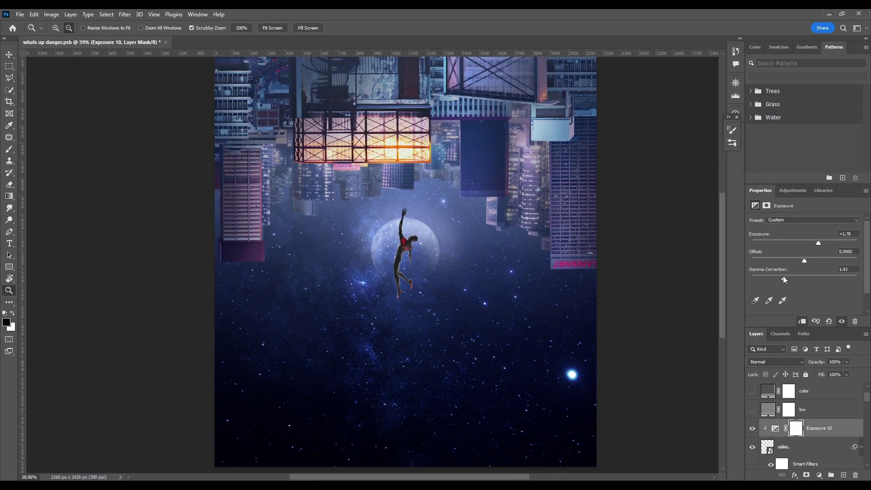
drag(783, 270, 819, 270)
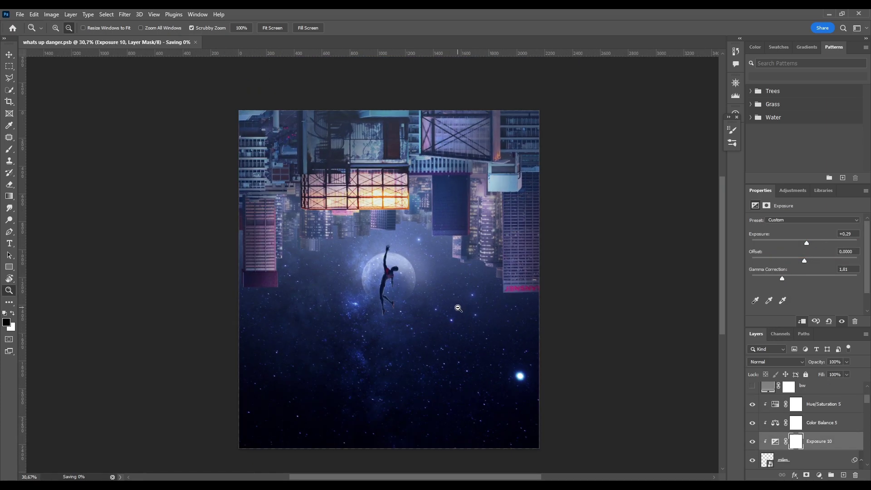
scroll(406, 290, up, 10)
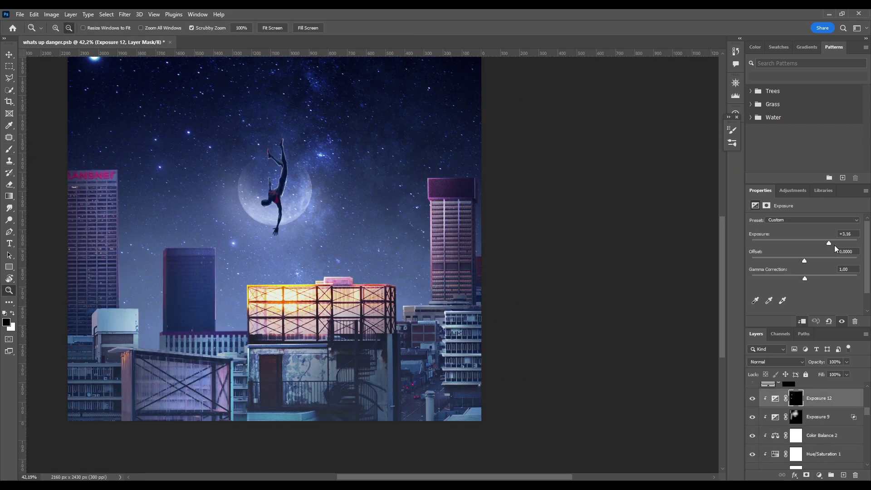
Select the Exposure layer's mask and swap to white for painting glow along the building edges
click(796, 417)
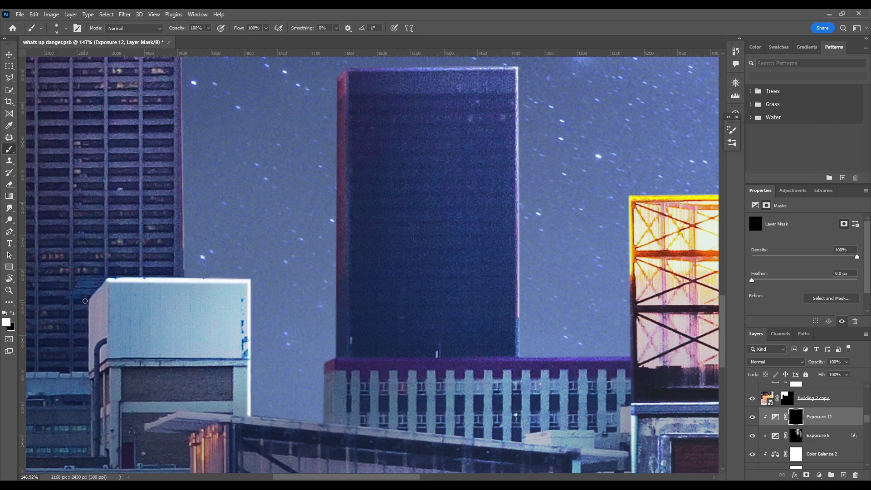
scroll(85, 301, down, 3)
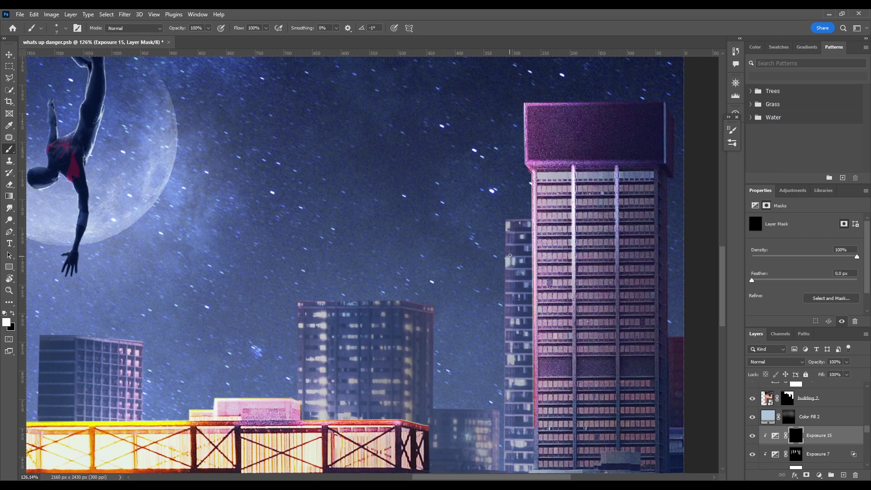
scroll(510, 255, down, 3)
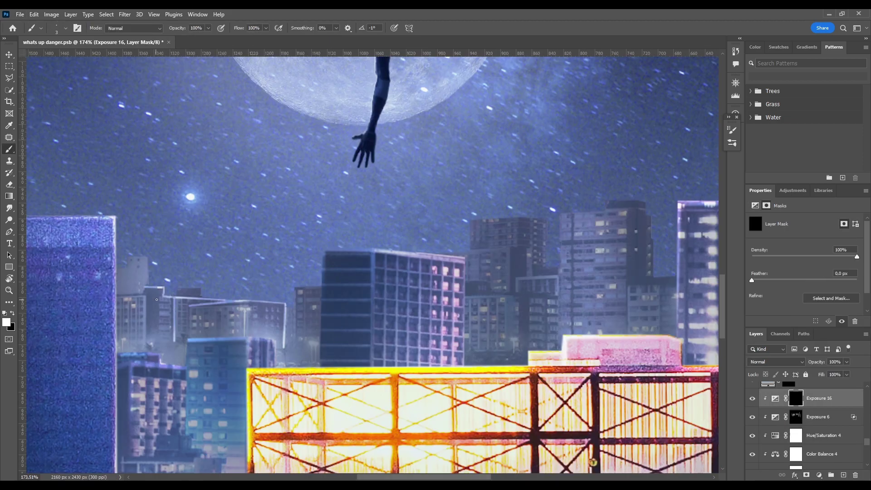
scroll(157, 299, right, 10)
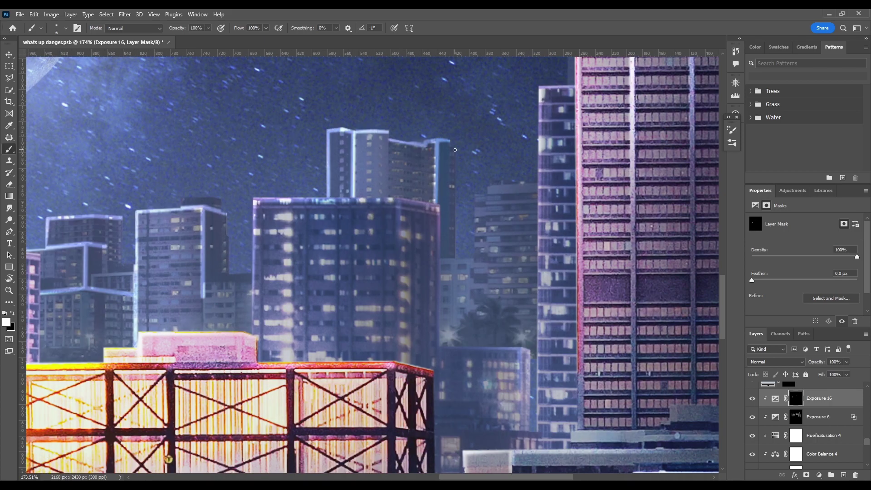
scroll(344, 265, down, 6)
key(x)
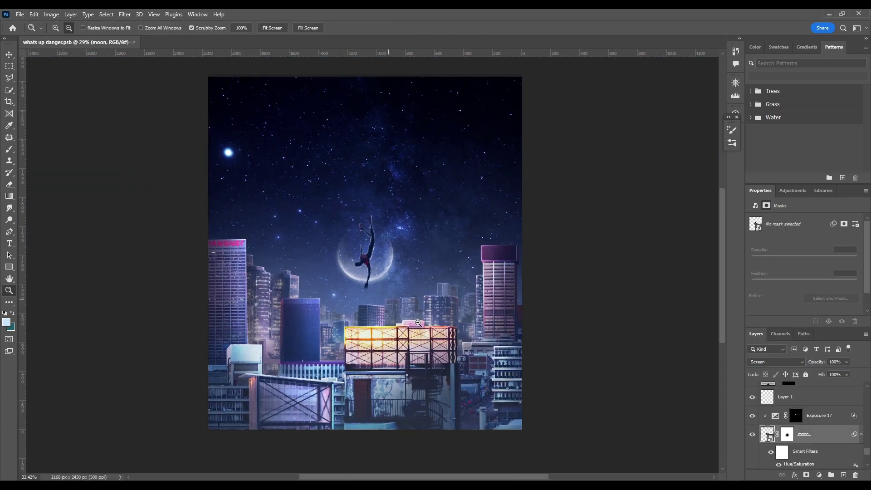
Apply a 1.6 px Gaussian Blur and a Radius 11 Lens Blur to the merged building groups
scroll(803, 408, down, 1)
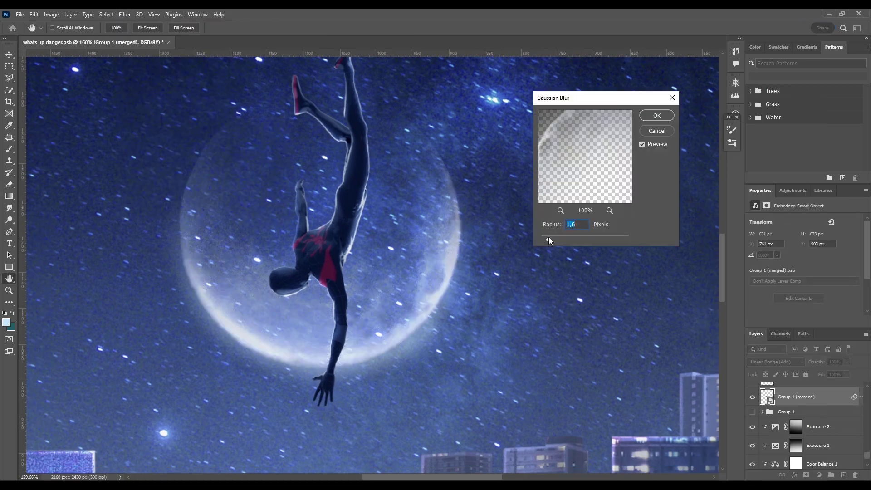
key(Return)
key(ctrl+0)
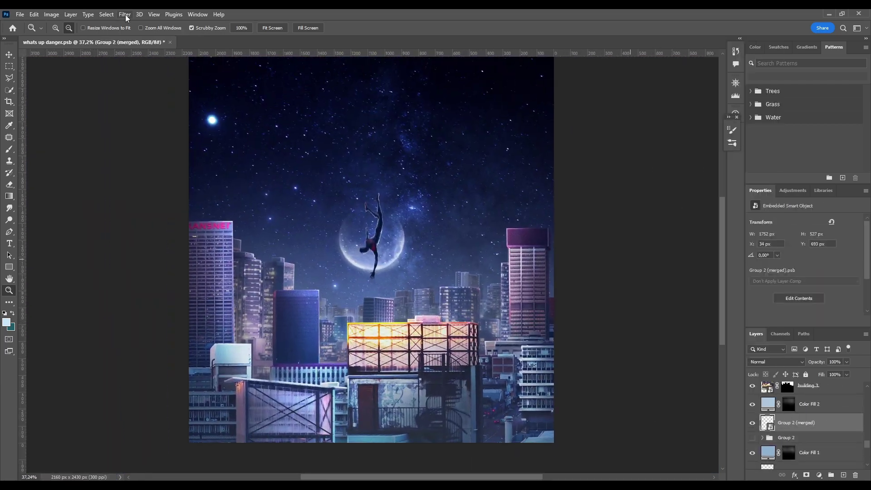
key(ctrl+alt+f)
click(810, 37)
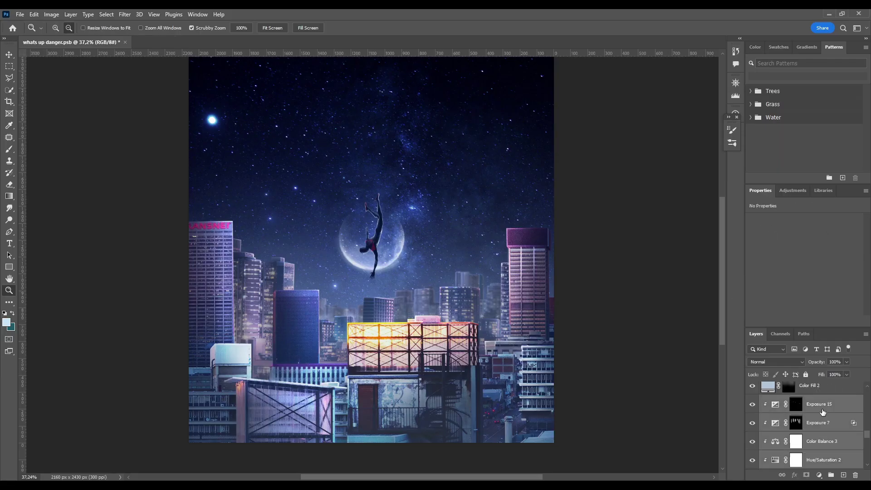
Select the Color Balance 5 layer to push the midtones to Blue +91
click(139, 15)
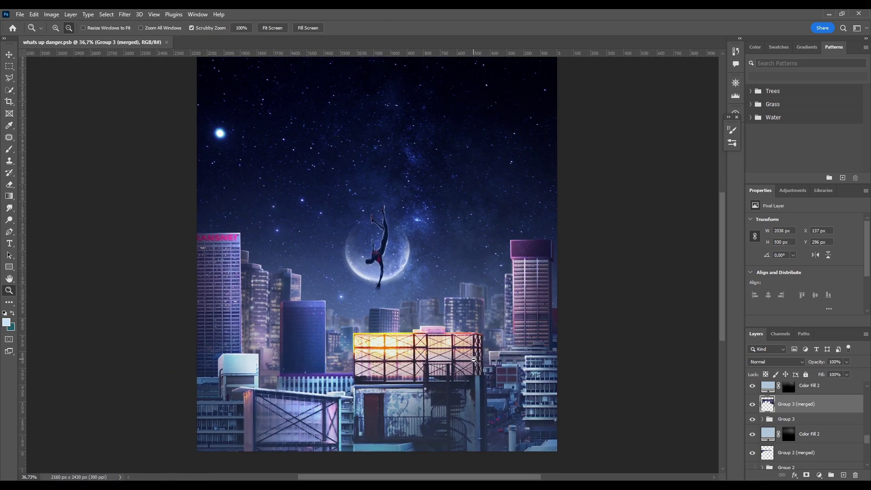
scroll(828, 405, up, 5)
click(825, 409)
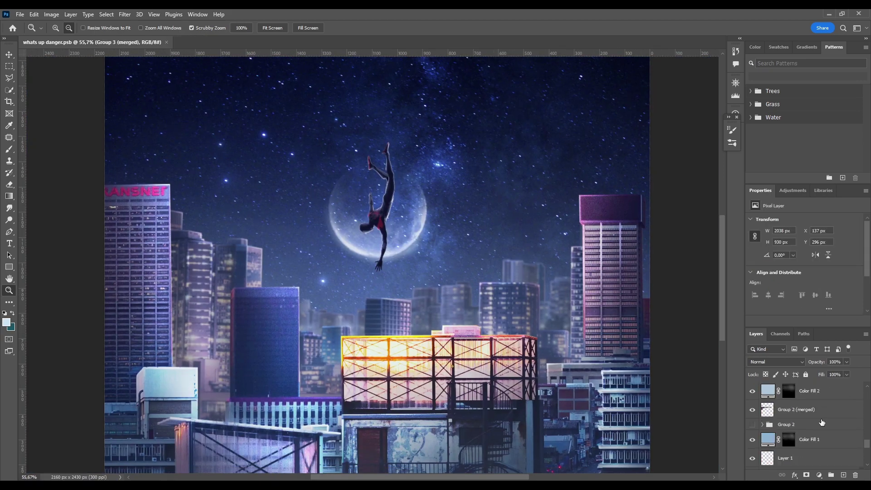
Open Hue/Saturation for the merged group, widen the brush dab spacing, and add a new clipped painting layer
key(ctrl+u)
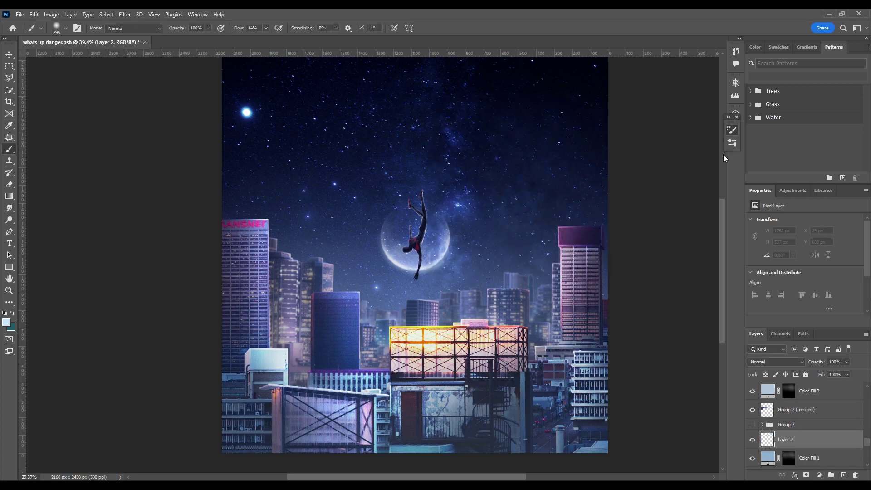
key(F5)
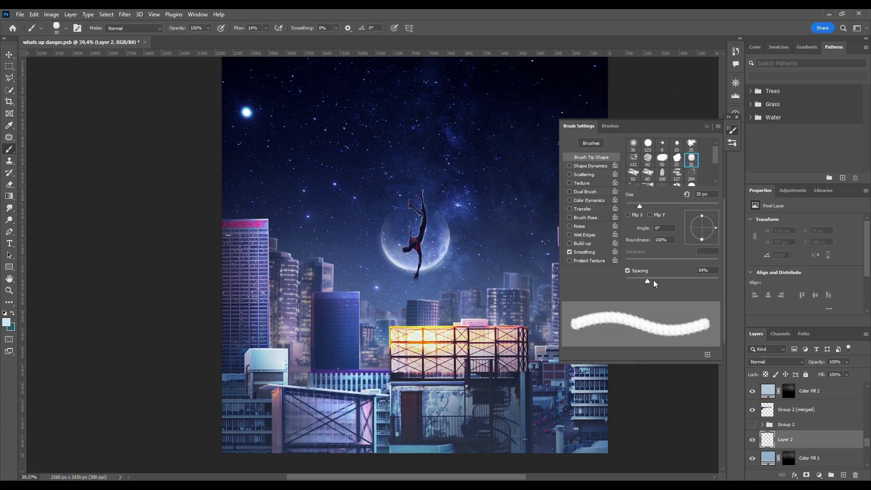
drag(654, 283, 676, 282)
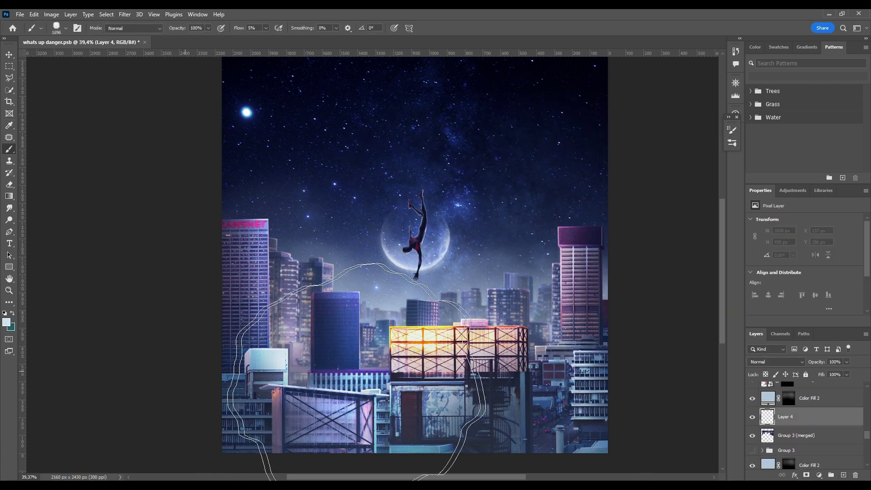
click(844, 475)
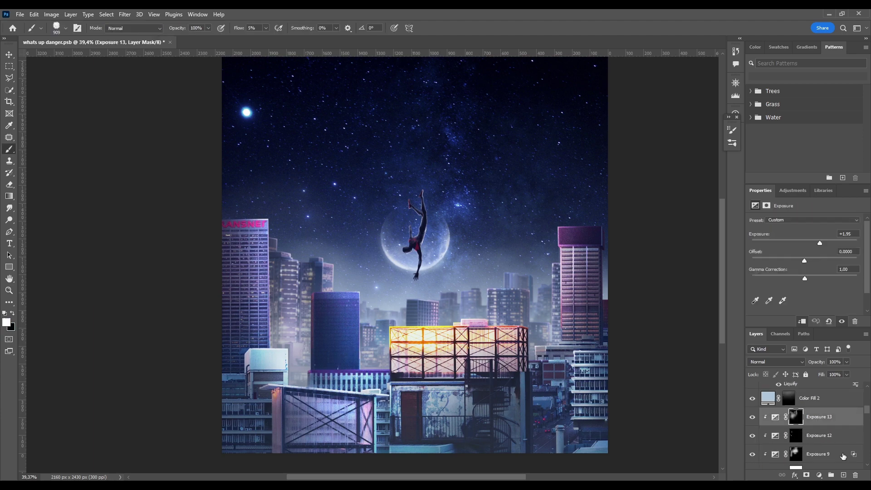
key(z)
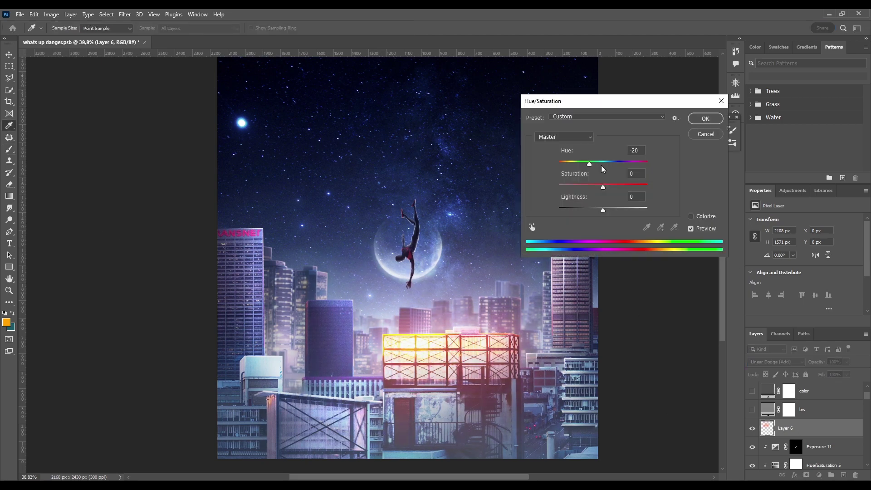
Add a new glow layer above Layer 6 and apply a -20 hue shift to it
key(Return)
key(z)
click(843, 475)
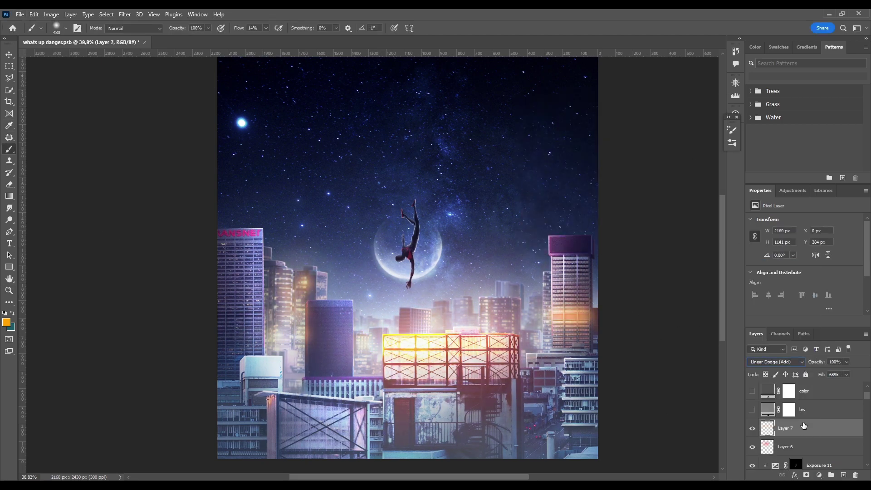